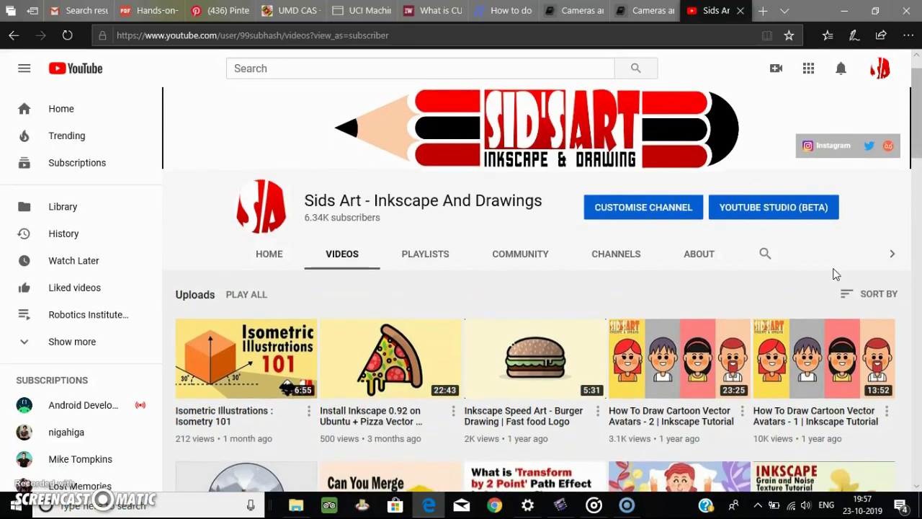
Search YouTube for 'inkscape isometric illustration' and scroll through the tutorial results.
scroll(835, 274, "down", 1)
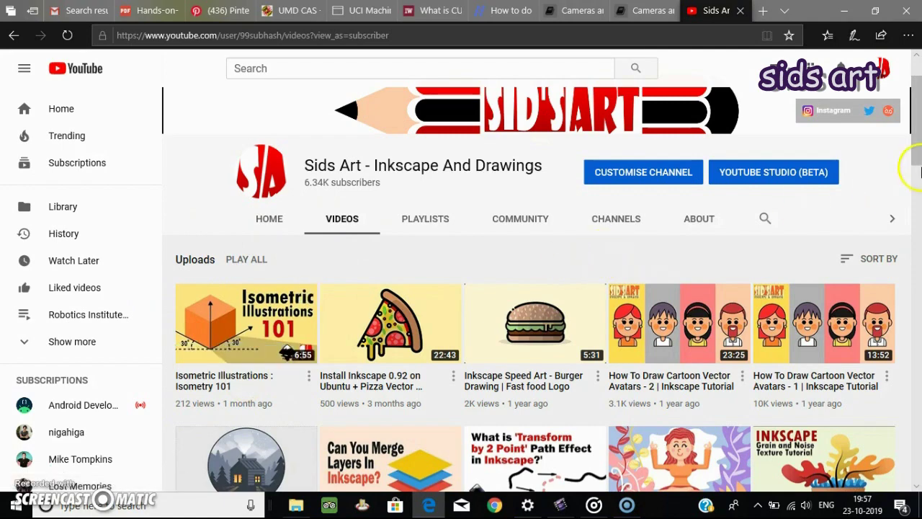
left_click_drag(918, 153, 919, 267)
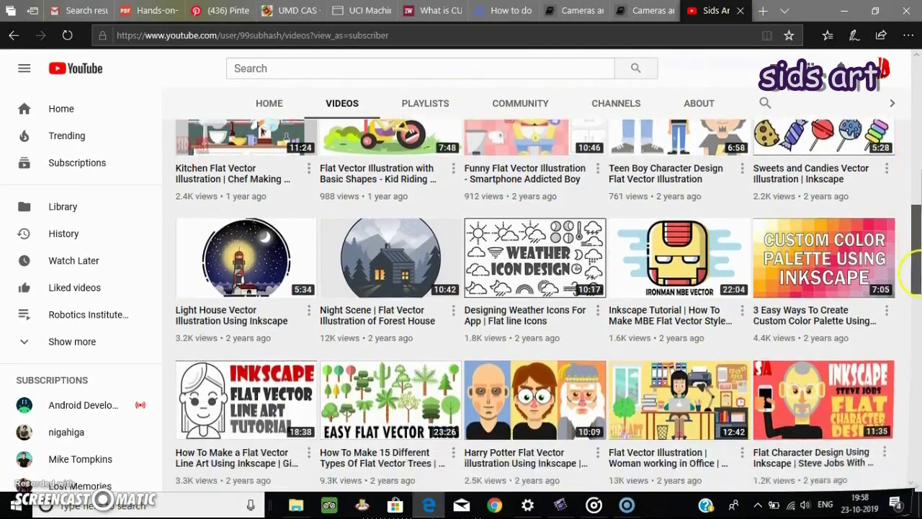
left_click(354, 67)
type("inkscape ison")
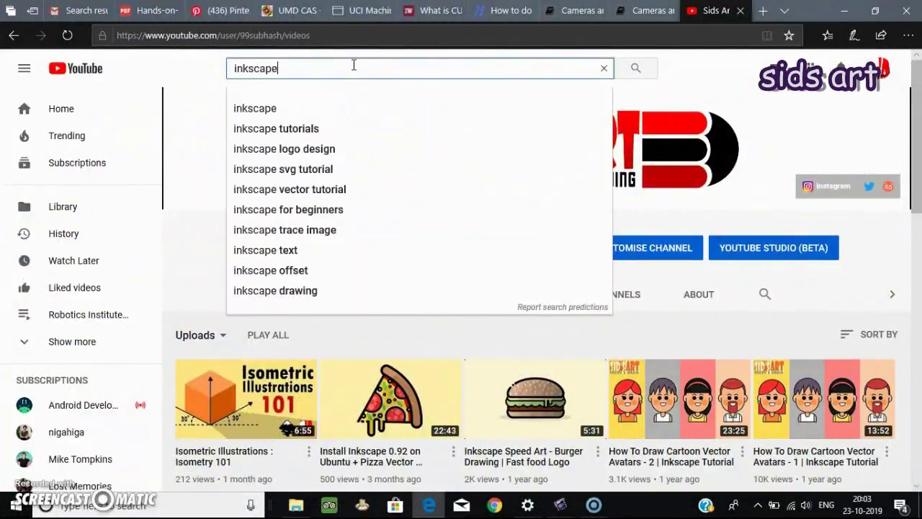
key("BackSpace")
type("metric ill")
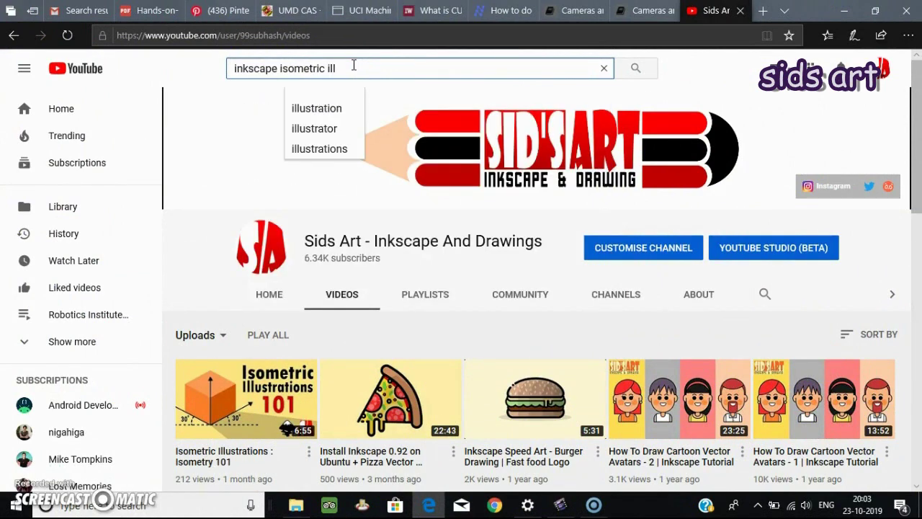
key("Down")
key("Return")
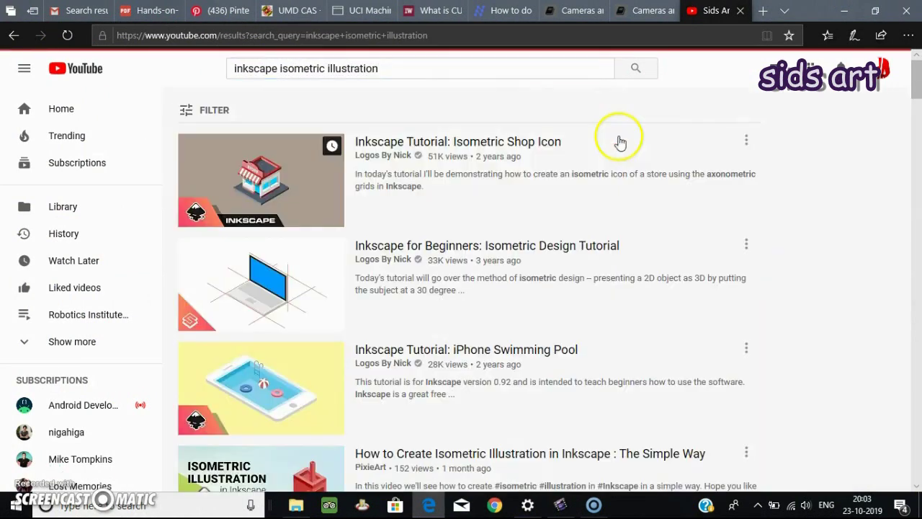
left_click_drag(914, 98, 918, 404)
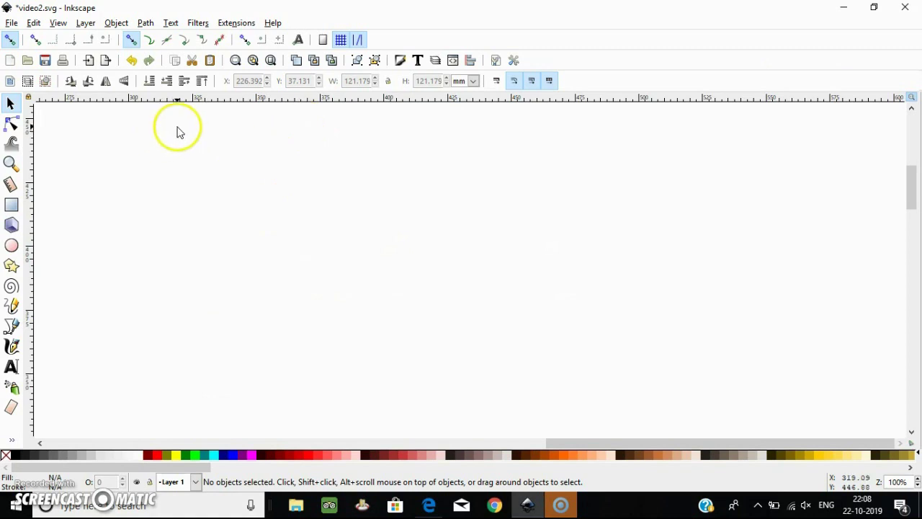
Open Document Properties as a floating window over the canvas, showing its Grids tab.
left_click(13, 24)
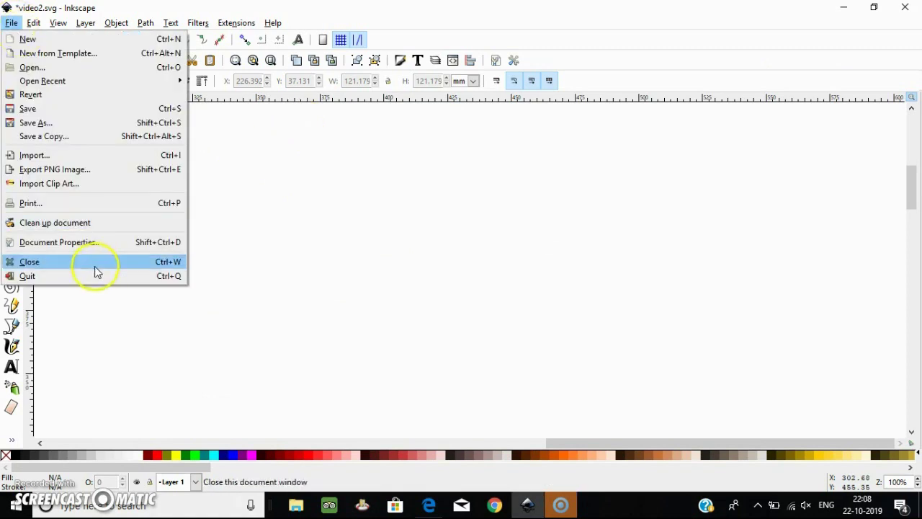
left_click(92, 252)
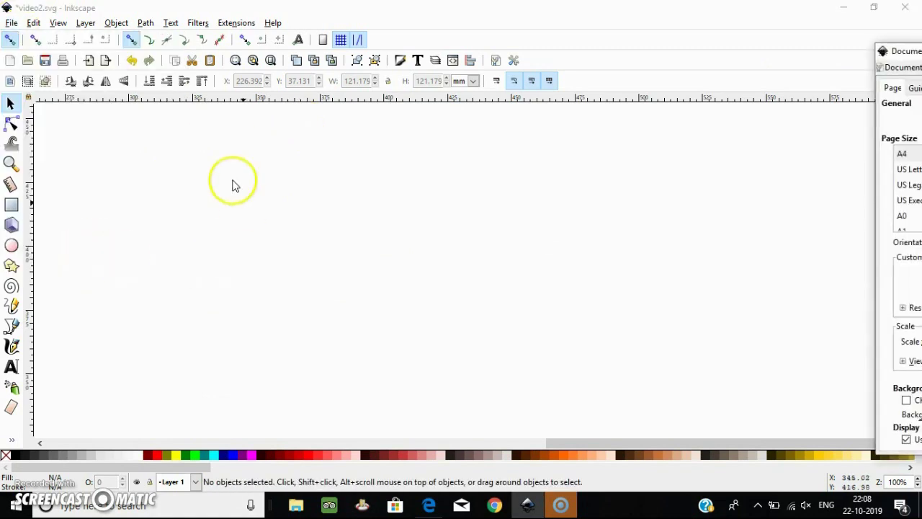
left_click_drag(895, 55, 374, 58)
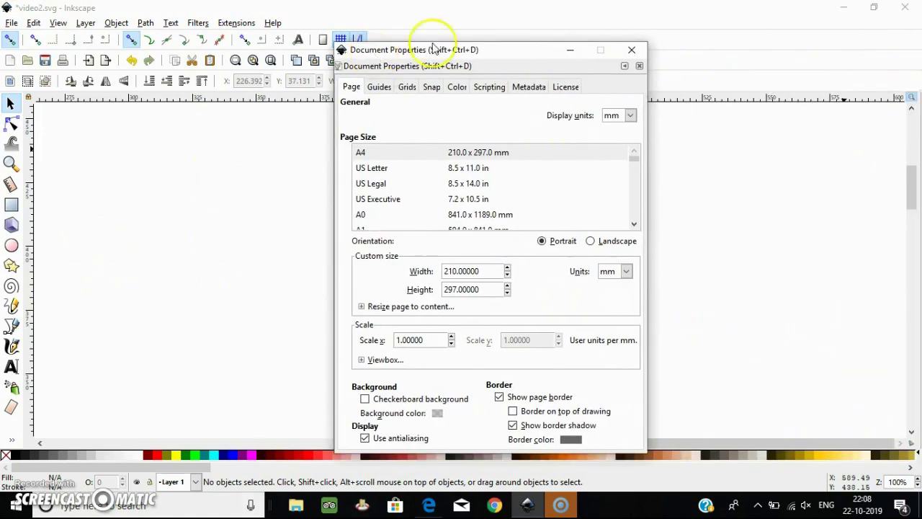
left_click(625, 54)
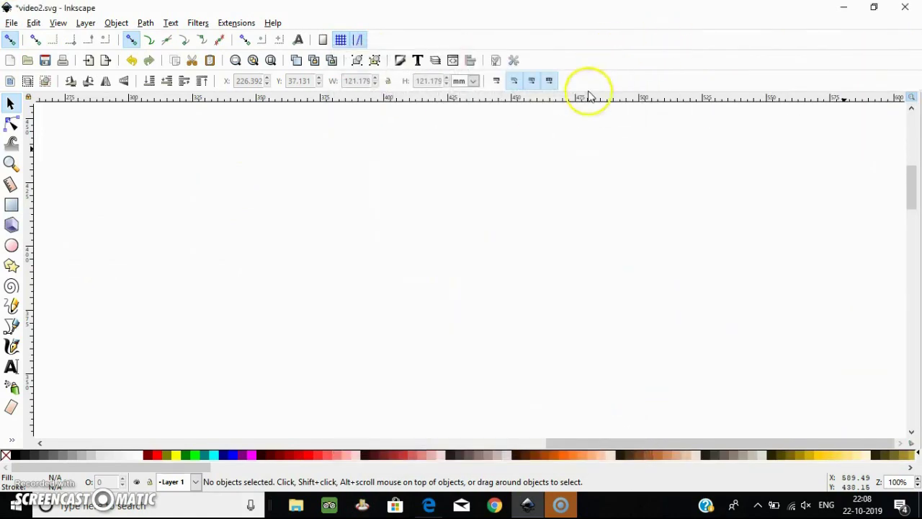
key("ctrl+shift+d")
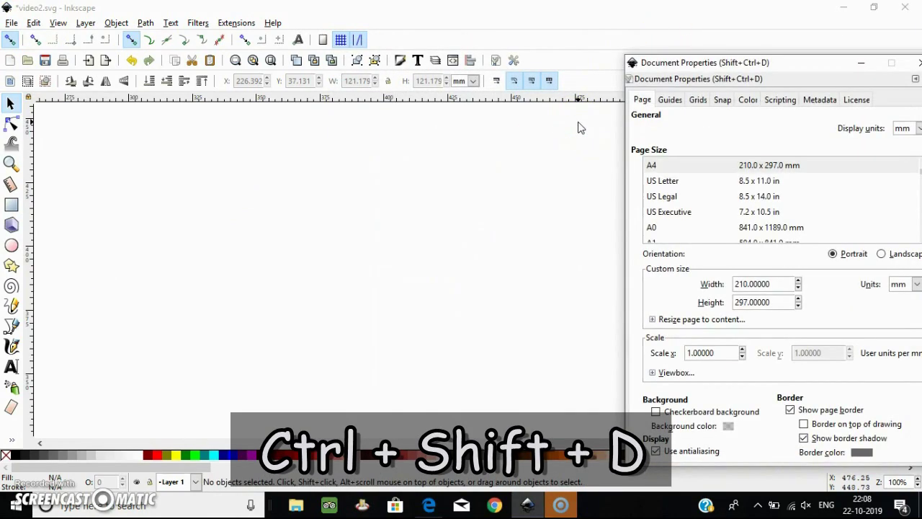
left_click_drag(713, 61, 501, 50)
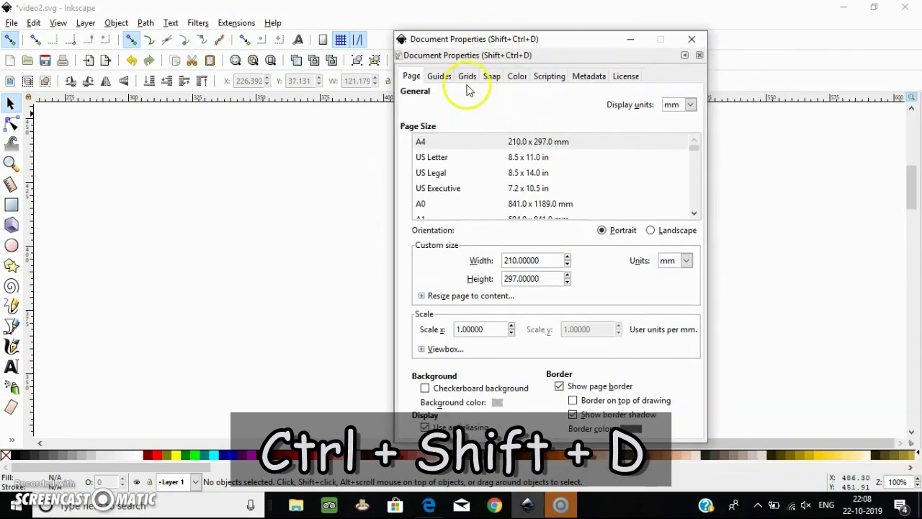
left_click(466, 76)
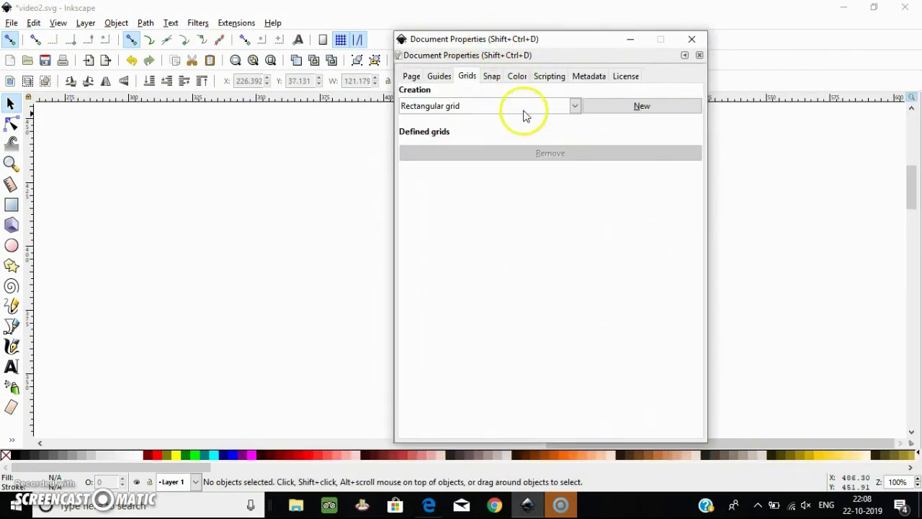
Create a new axonometric grid with 30° X and Z angles.
left_click(522, 108)
left_click(483, 141)
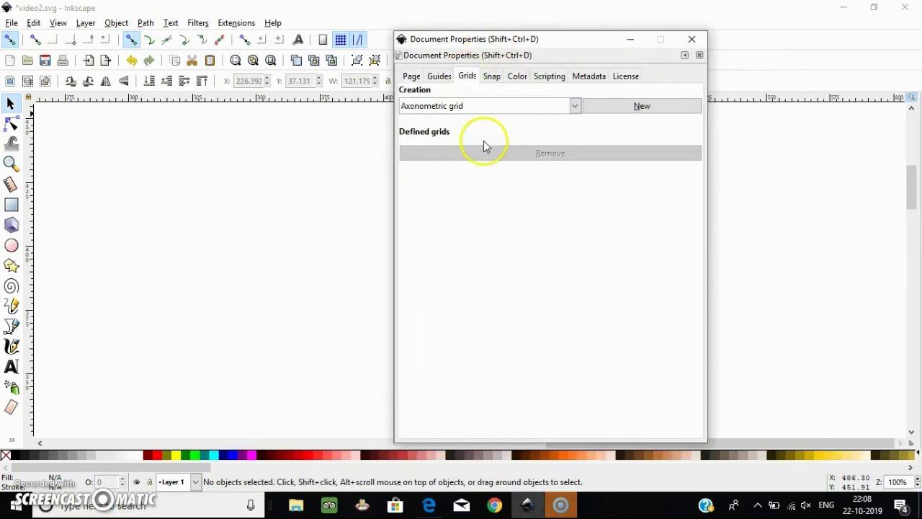
left_click(643, 108)
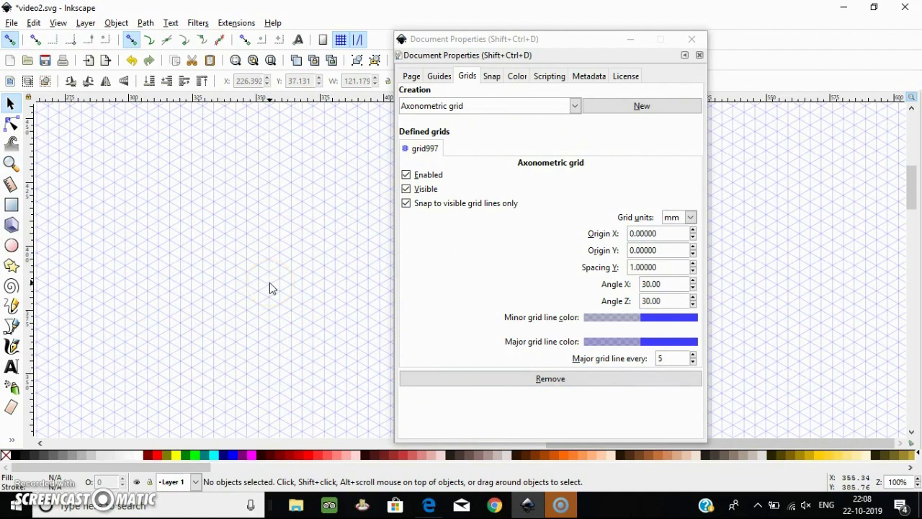
left_click(668, 342)
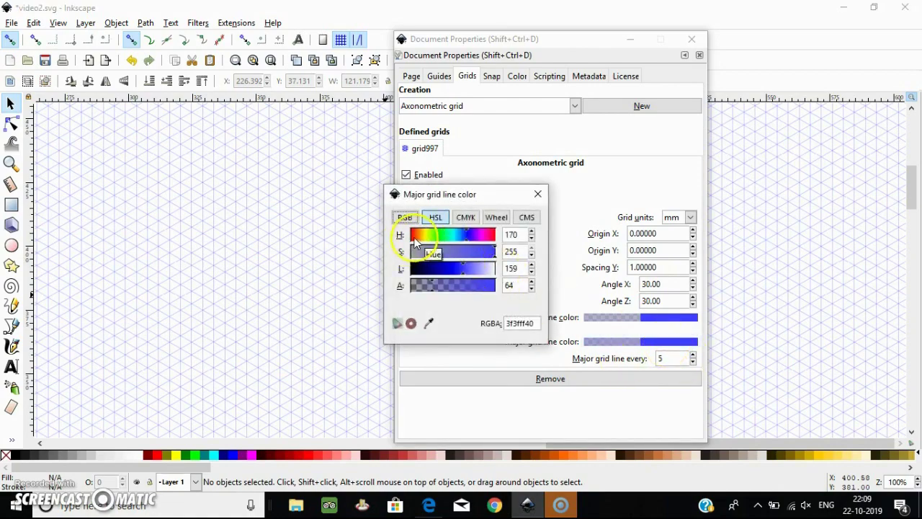
Change the major grid line colour to red and zoom in on the grid.
left_click(494, 237)
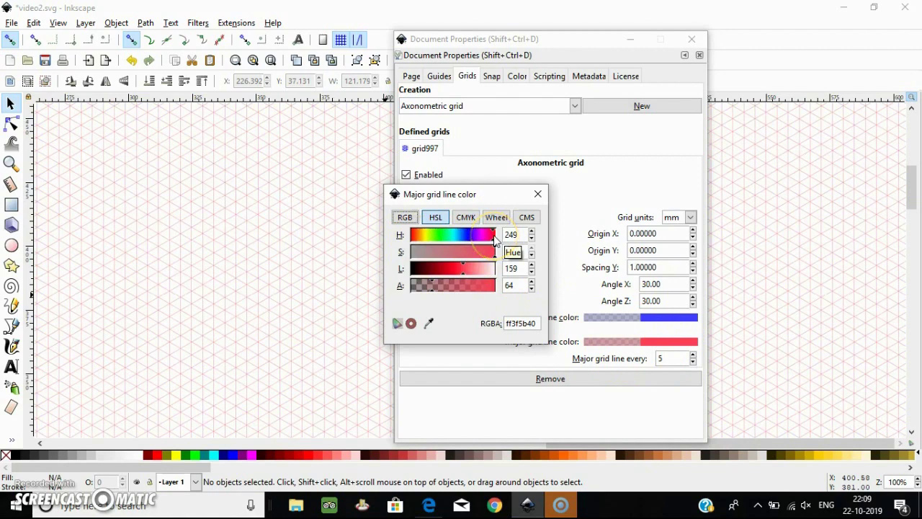
left_click(538, 194)
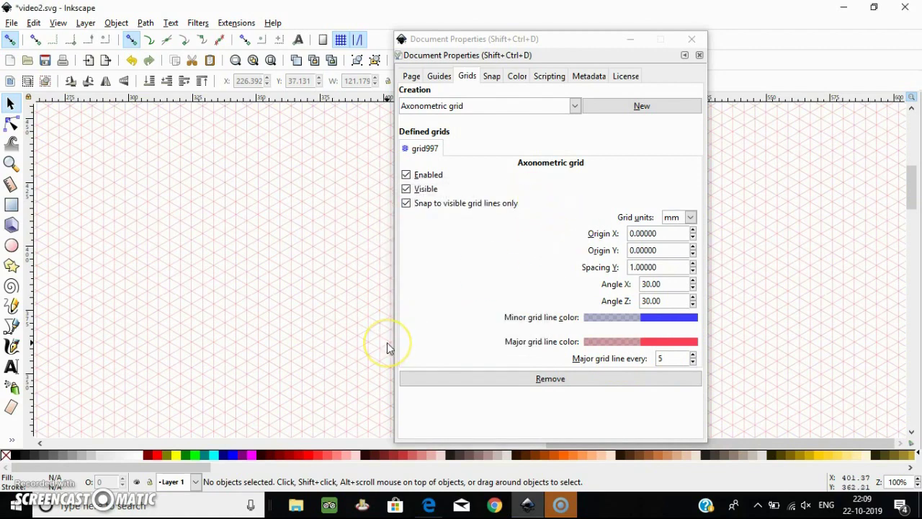
left_click(358, 339)
left_click(301, 349)
scroll(301, 349, "up", 5, "ctrl")
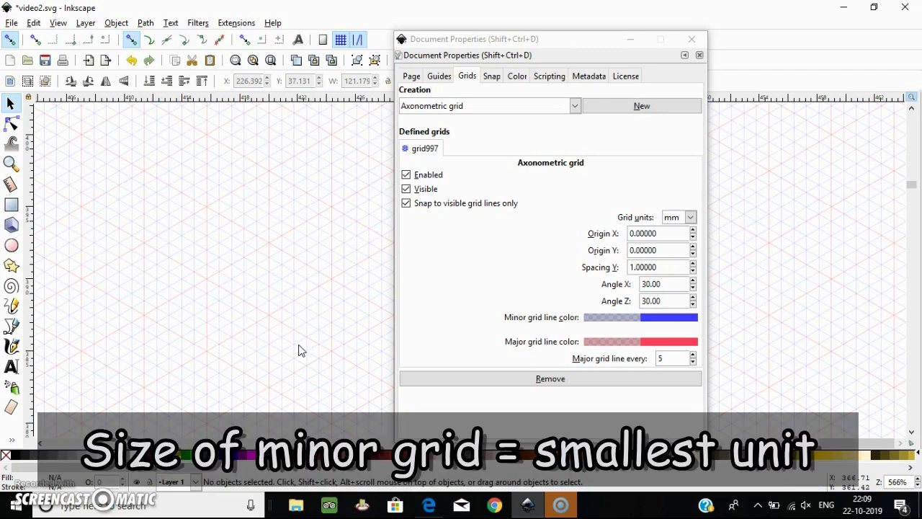
left_click(666, 356)
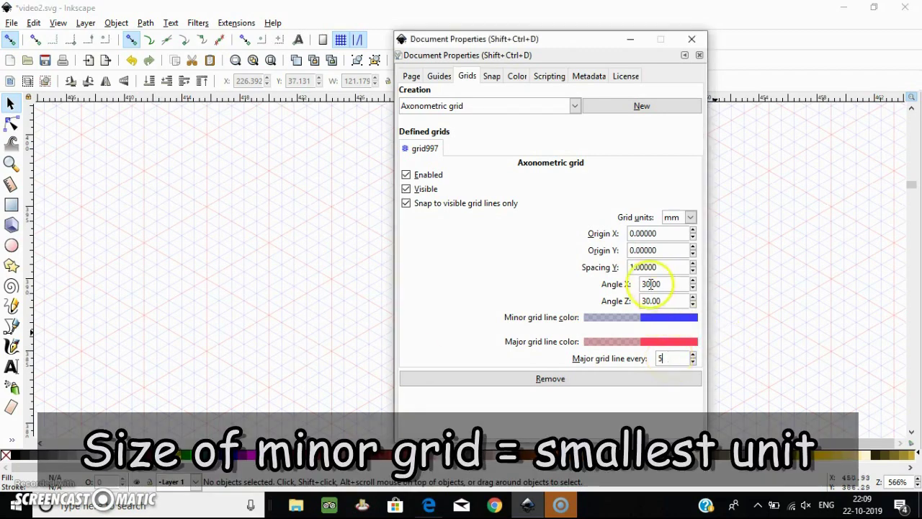
Set the grid units to px and Spacing Y to 10, then move the dialog right.
left_click(689, 216)
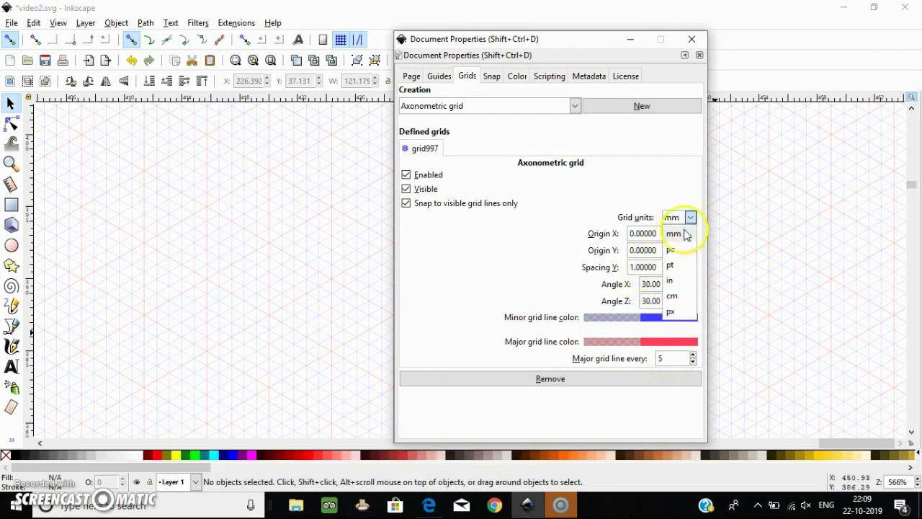
left_click(677, 312)
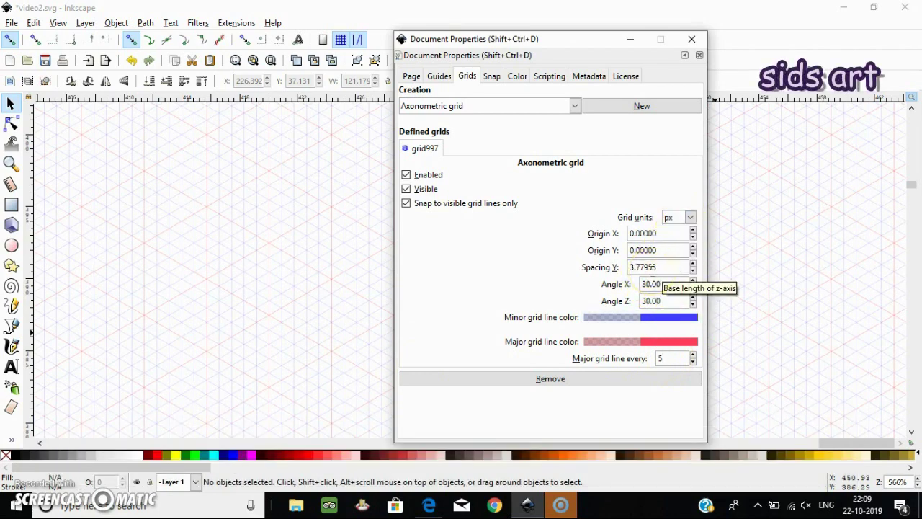
left_click_drag(628, 267, 658, 269)
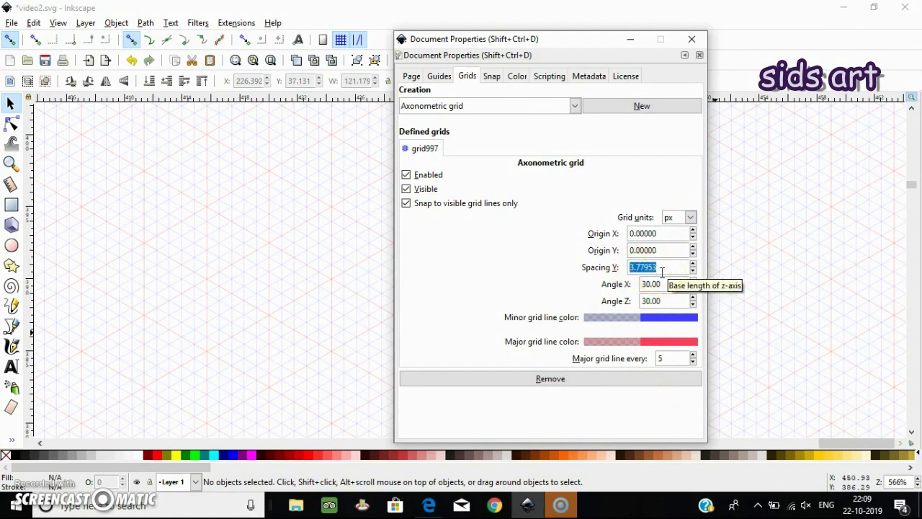
type("10")
key("Return")
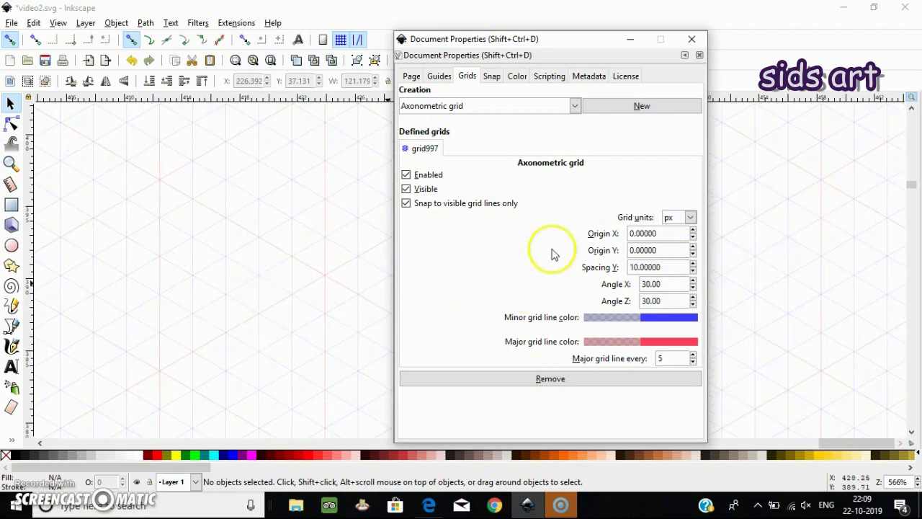
left_click_drag(568, 42, 672, 25)
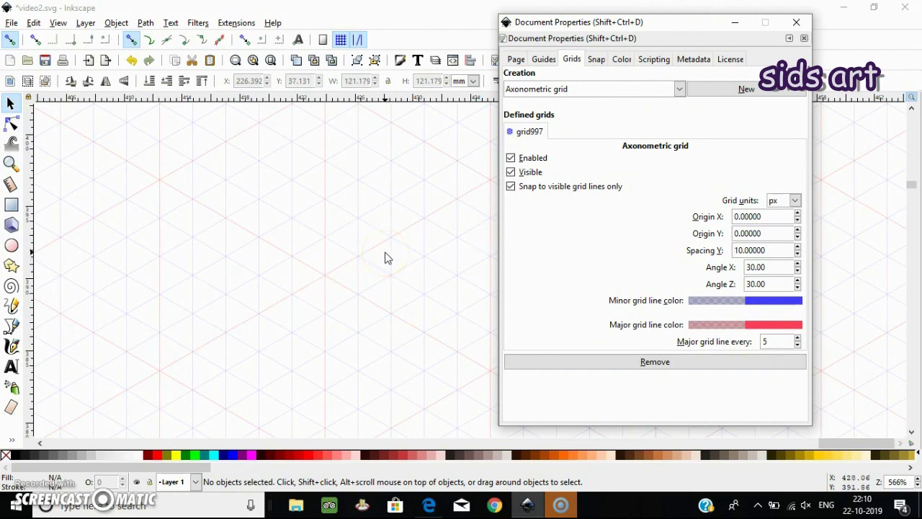
double_click(766, 342)
Try a major grid line every 10 and zoom out to compare.
type("10")
left_click(401, 317)
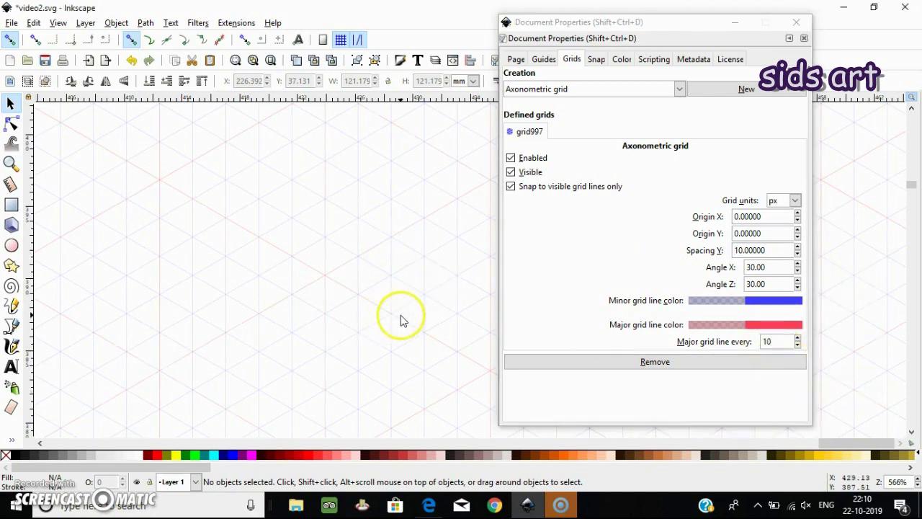
key("minus")
key("minus")
left_click(278, 282)
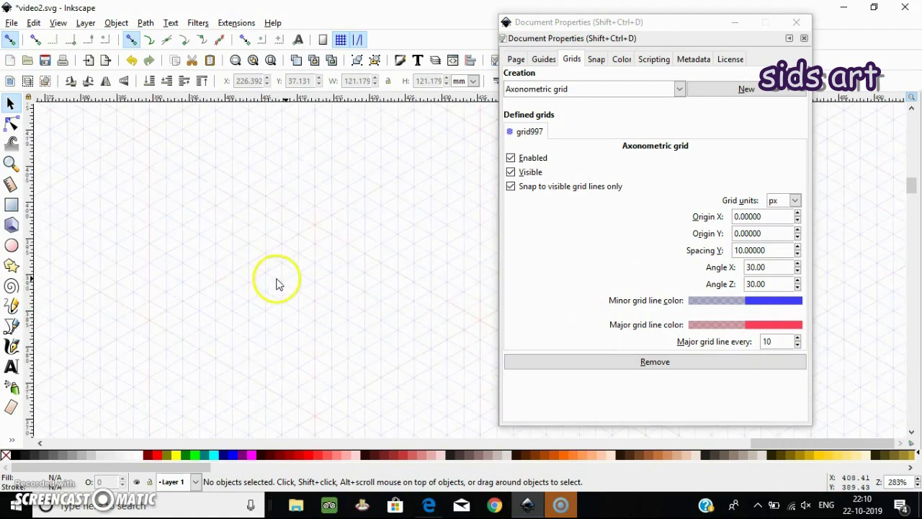
left_click(370, 295)
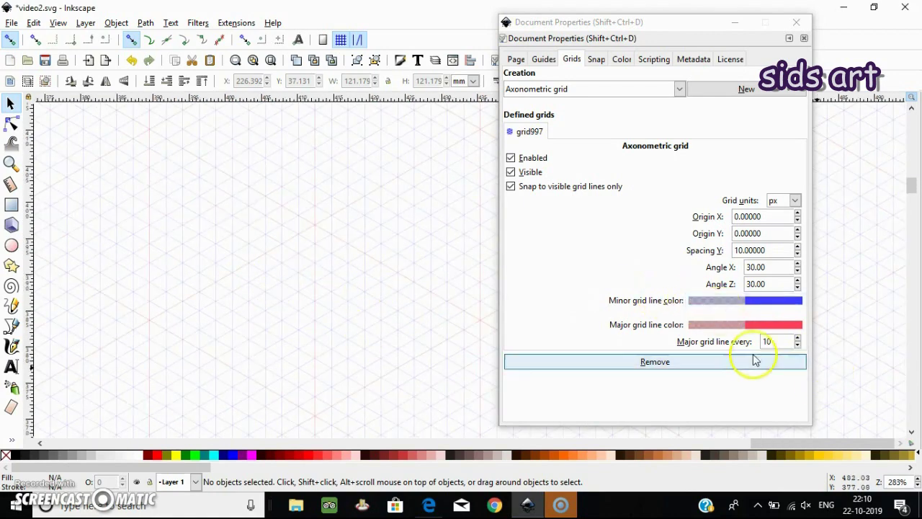
Restore the major grid line interval to 5.
left_click(770, 342)
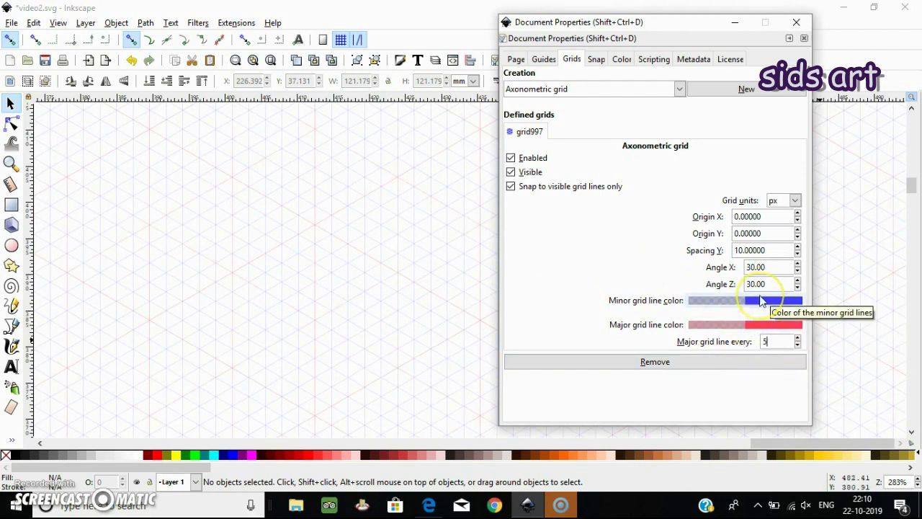
left_click(319, 281)
key("minus")
key("minus")
key("minus")
key("minus")
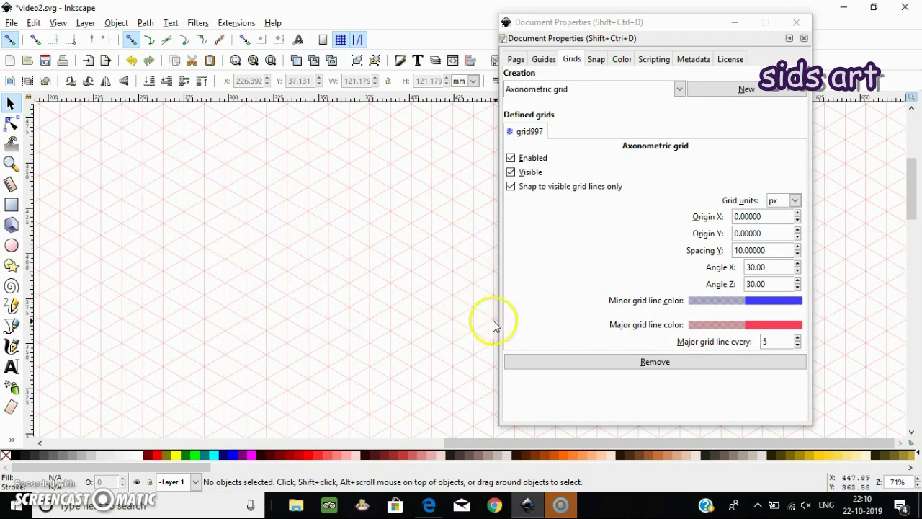
double_click(738, 249)
left_click(776, 341)
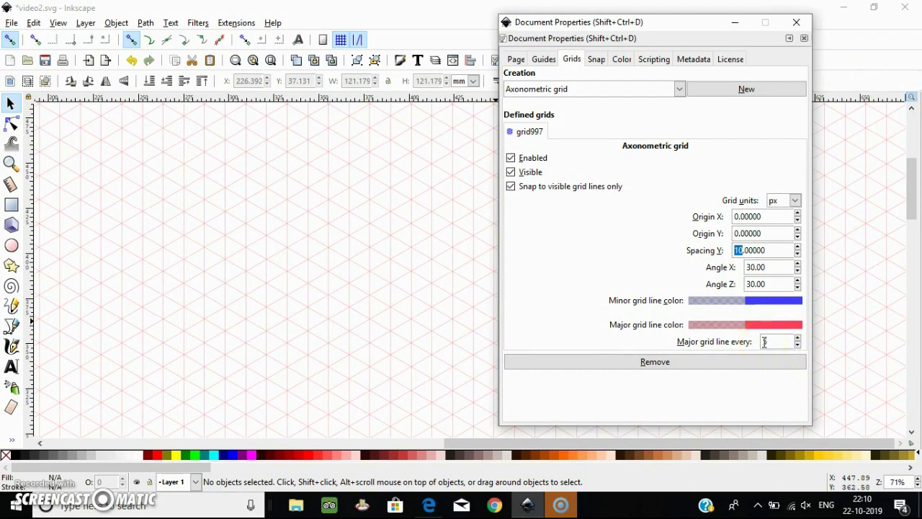
double_click(764, 342)
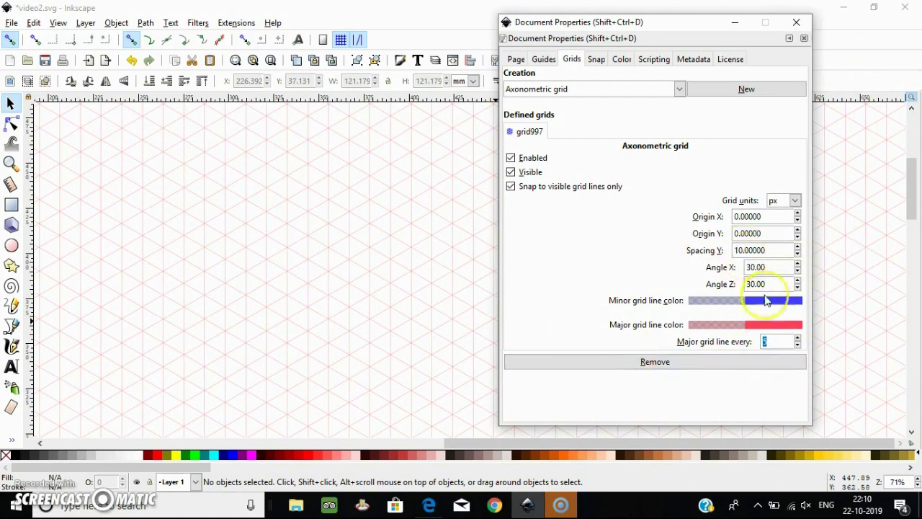
left_click(767, 341)
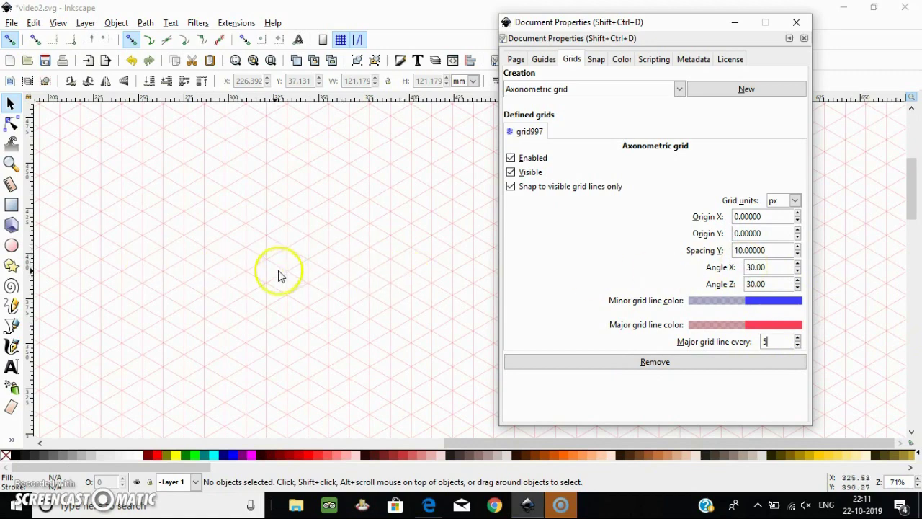
left_click(11, 183)
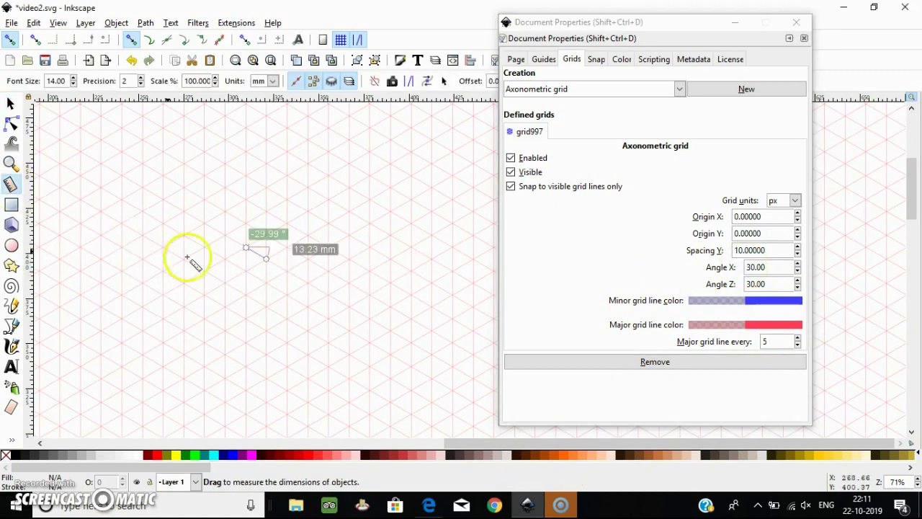
Measure a 30° grid edge with units in px, reading 50.00 px.
left_click_drag(307, 283, 329, 274)
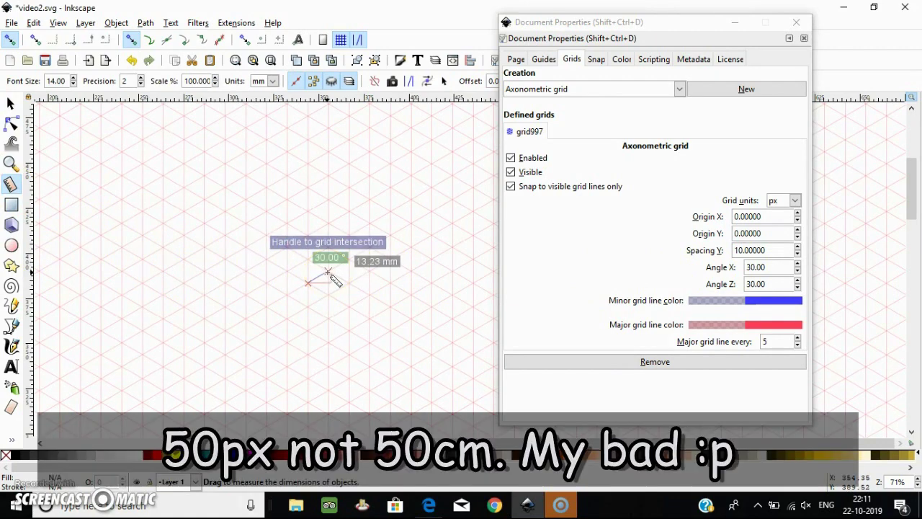
left_click(267, 81)
left_click(265, 176)
mouse_move(338, 260)
left_mouse_down()
mouse_move(295, 243)
mouse_move(336, 267)
left_mouse_up()
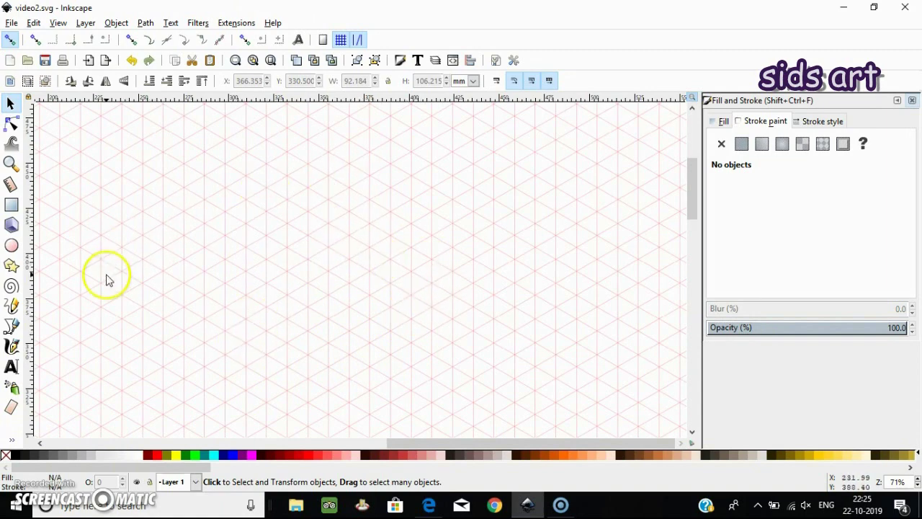
With node snapping on, draw the cube's top diamond on grid intersections.
left_click(11, 326)
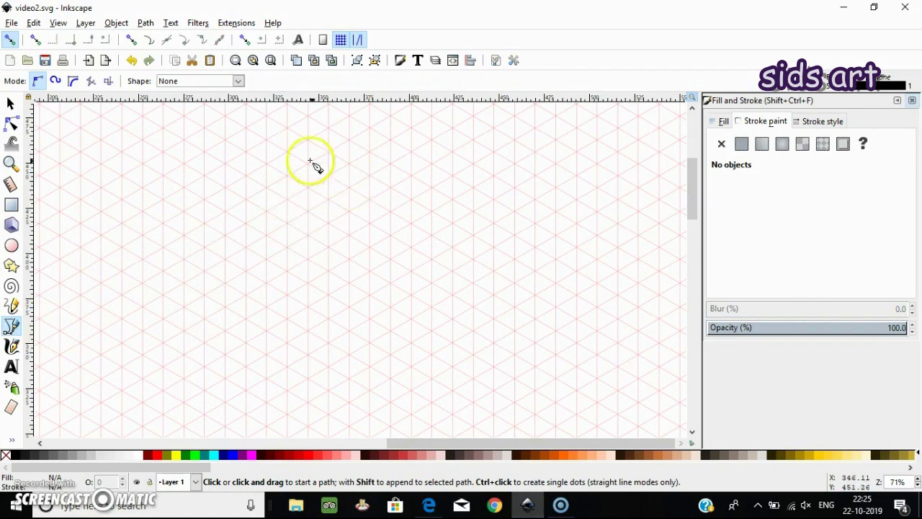
left_click(130, 40)
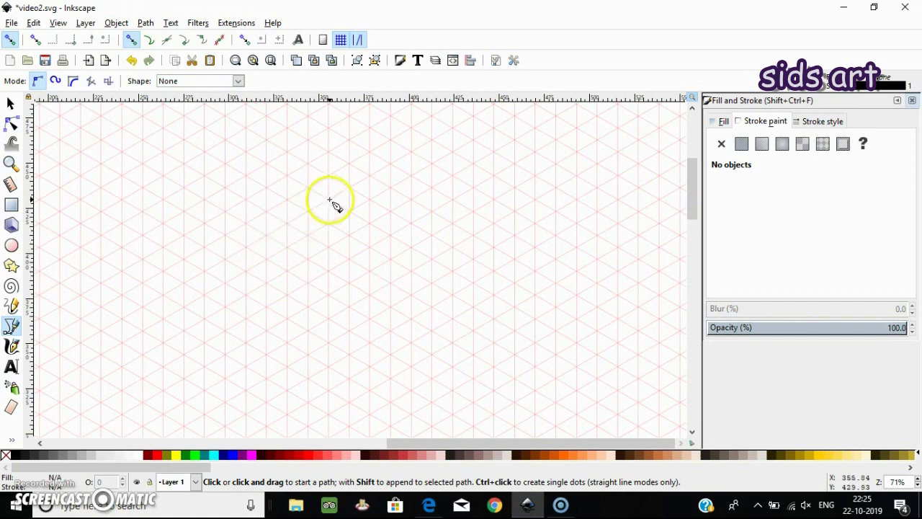
left_click(246, 224)
left_click(328, 270)
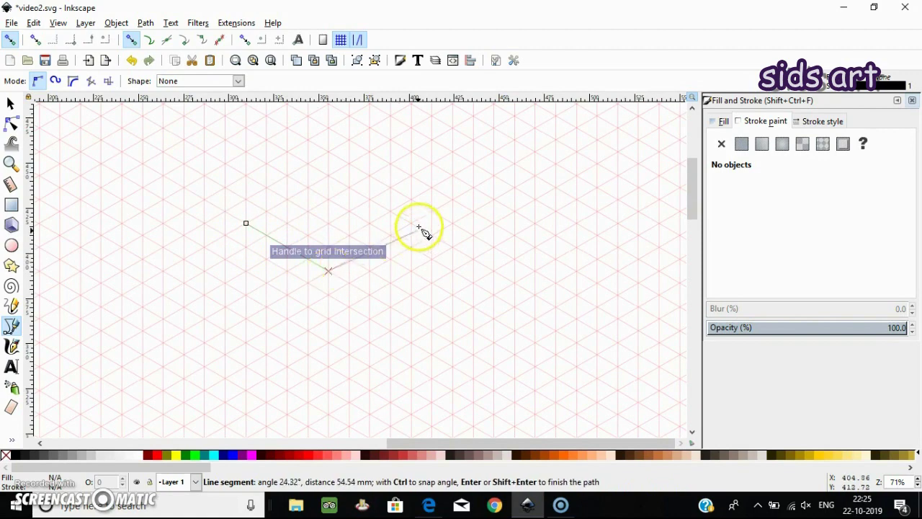
left_click(411, 224)
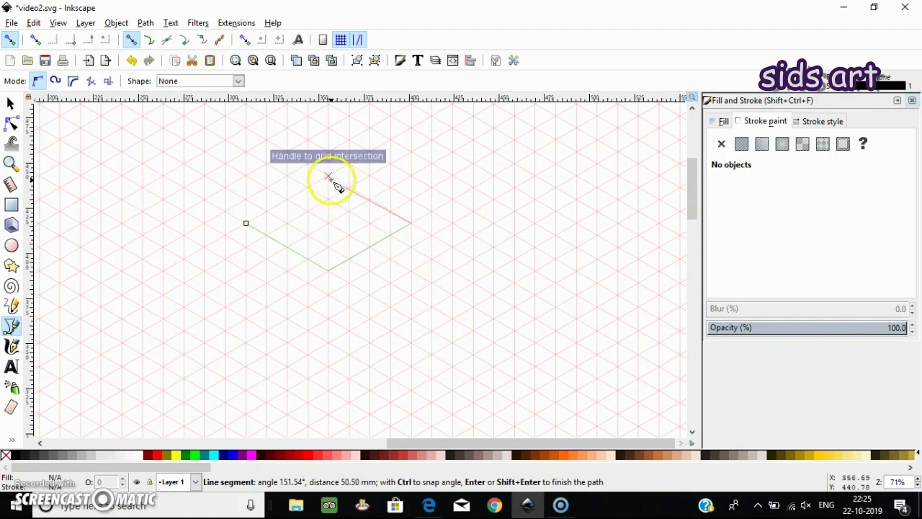
left_click(327, 176)
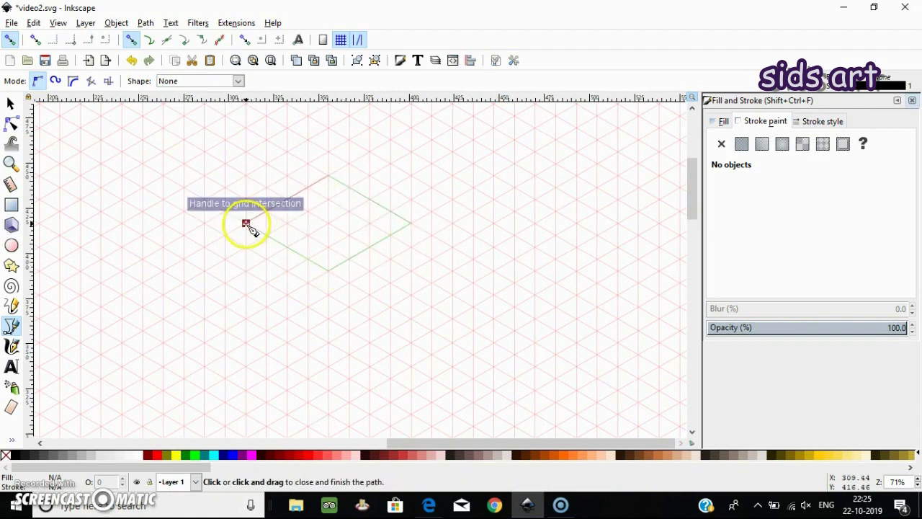
left_click(246, 224)
Draw the cube's left face as a closed four-corner path below the diamond.
left_click(245, 223)
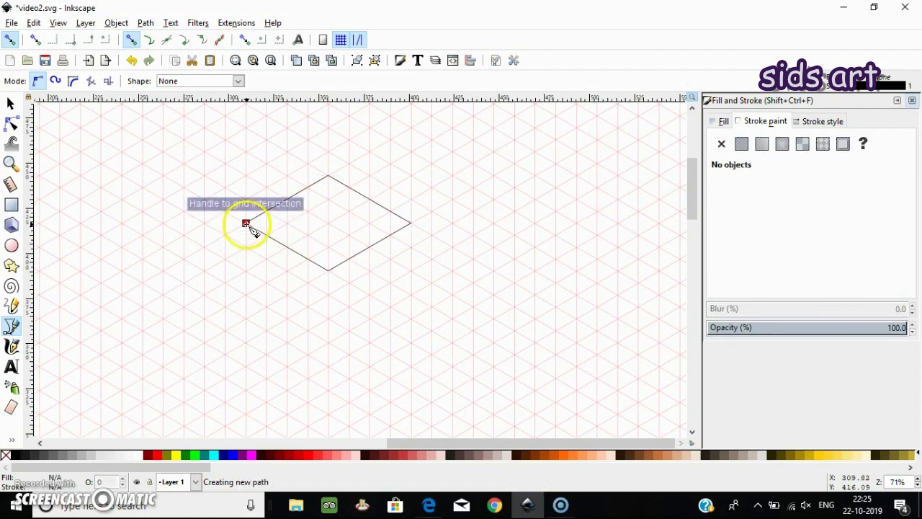
left_click(328, 270)
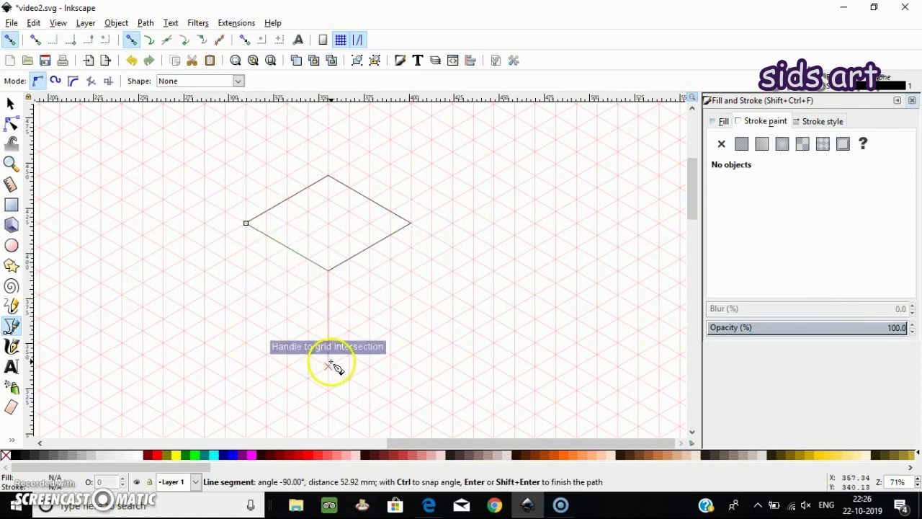
left_click(328, 365)
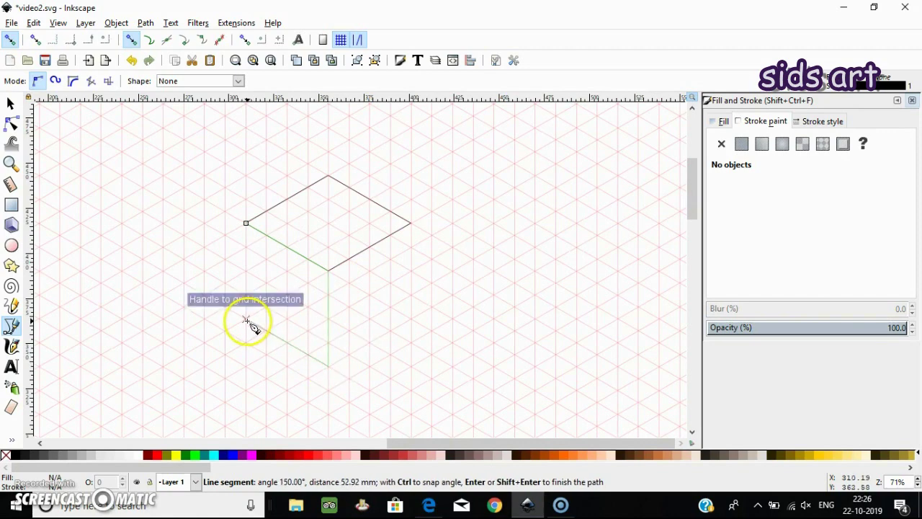
left_click(246, 320)
left_click(246, 223)
key("s")
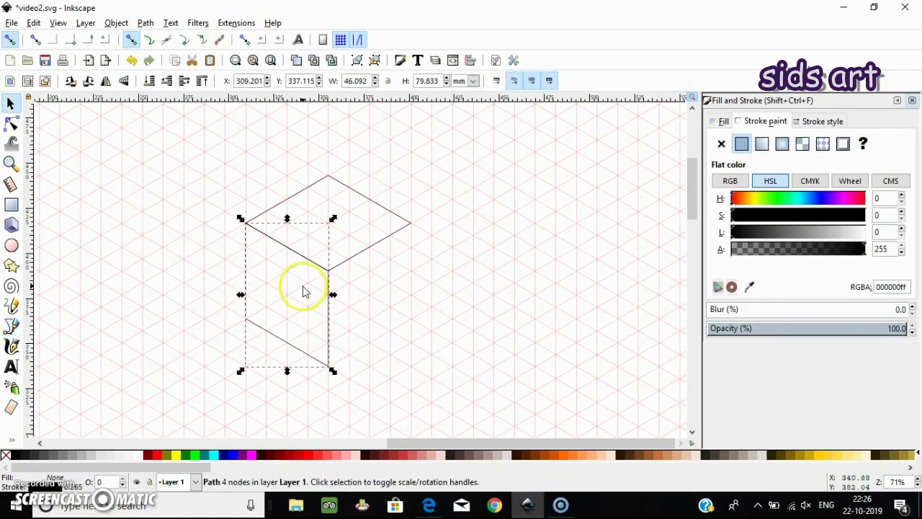
key("ctrl+d")
left_click_drag(324, 303, 435, 308)
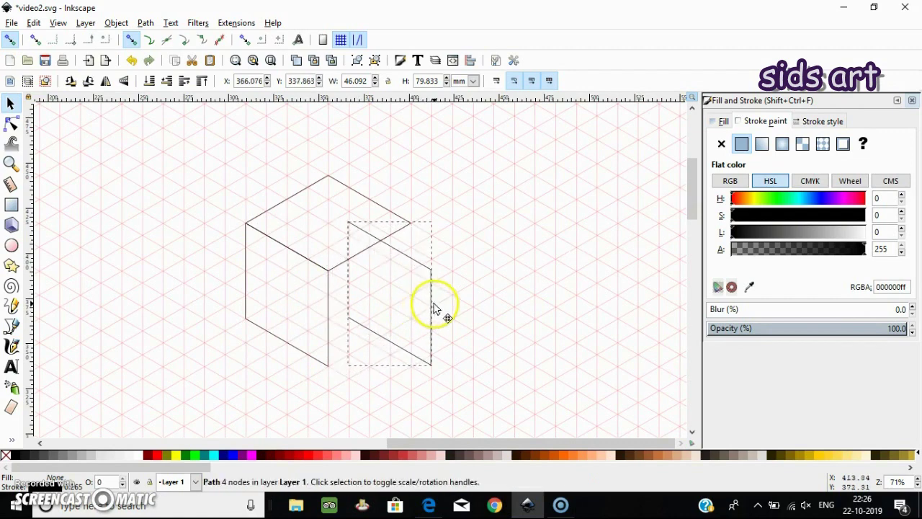
left_click(107, 82)
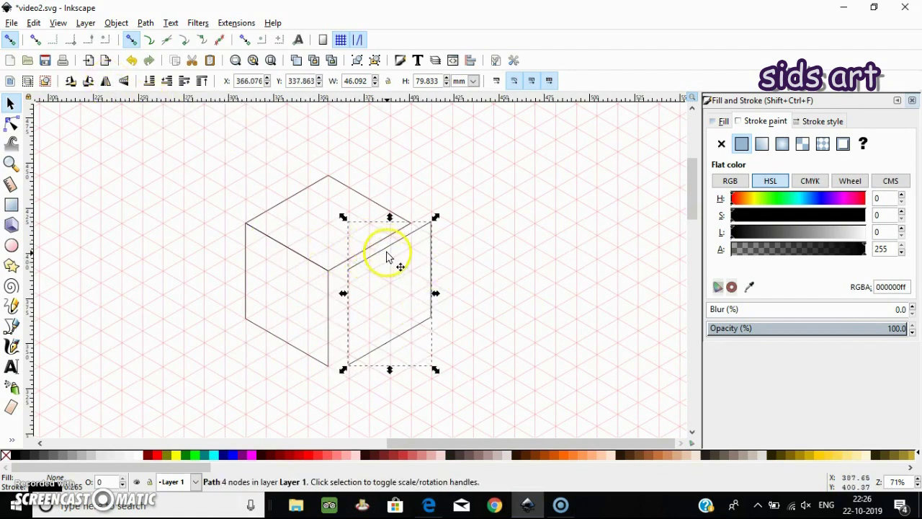
left_click_drag(381, 258, 354, 254)
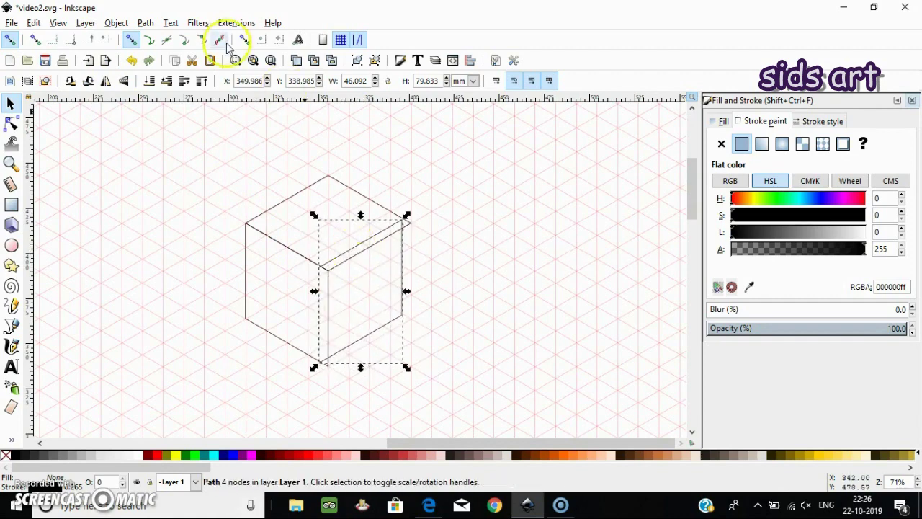
left_click(186, 41)
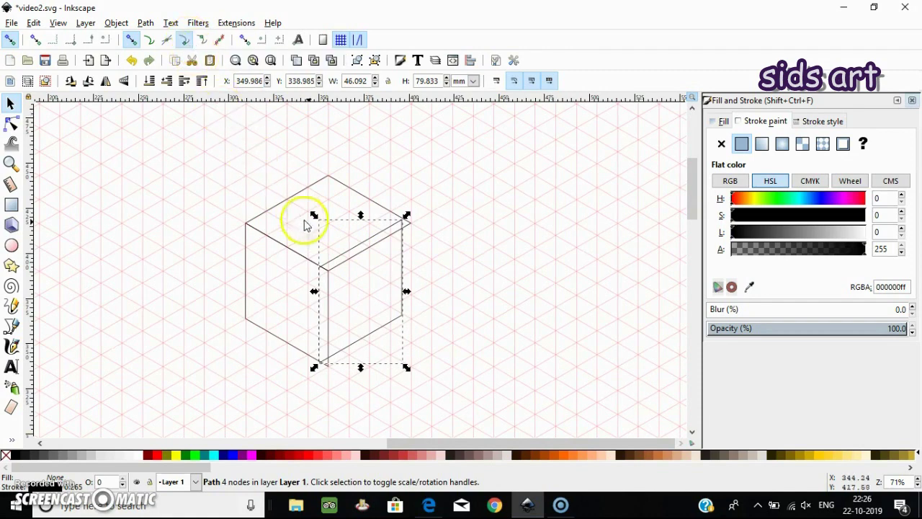
left_click_drag(362, 249, 374, 250)
left_click(447, 257)
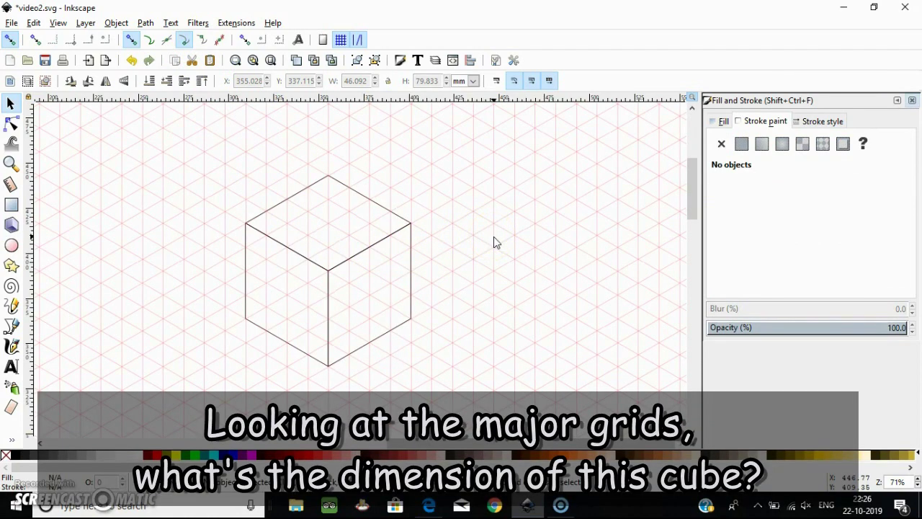
left_click(496, 240)
Reopen the grid settings with Shift+Ctrl+D and drag the dialog off the cube.
key("ctrl+shift+d")
left_click(727, 63)
left_click_drag(785, 66, 509, 46)
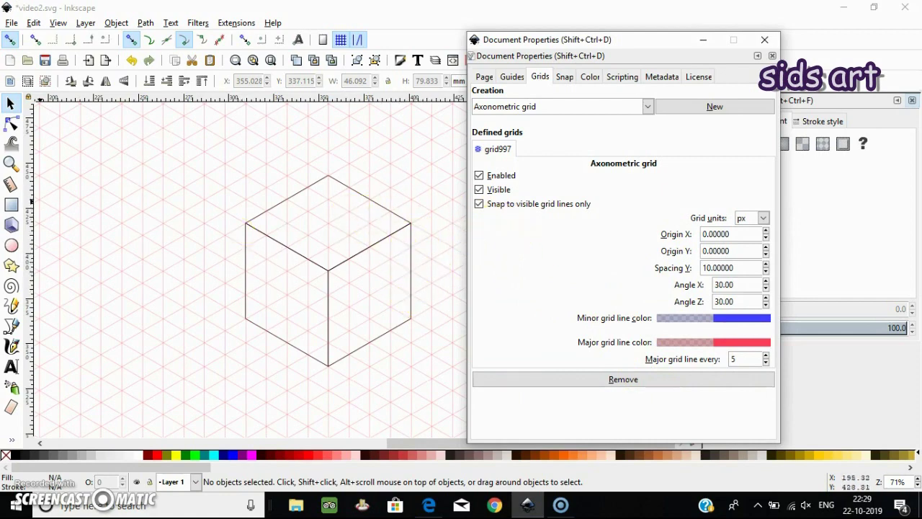
left_click(11, 366)
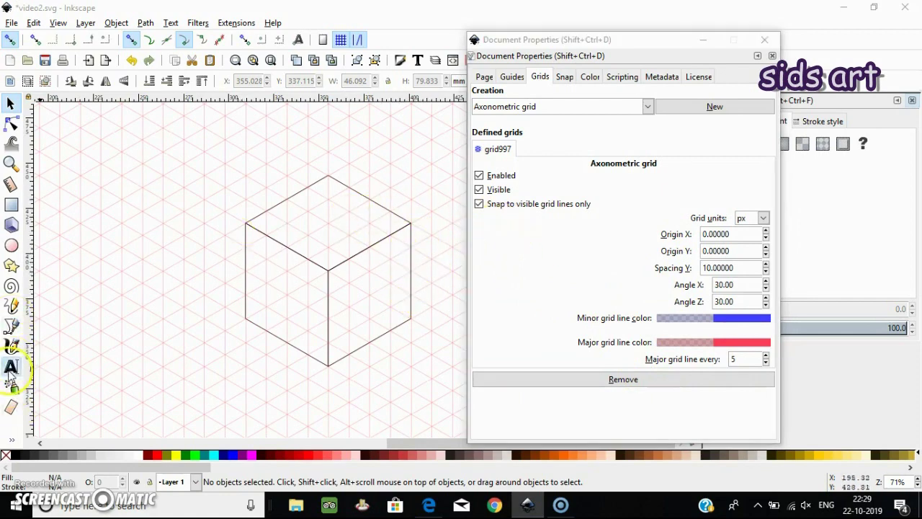
Add trial 200 labels beside three cube edges and close the grid settings.
left_click(216, 283)
type("200")
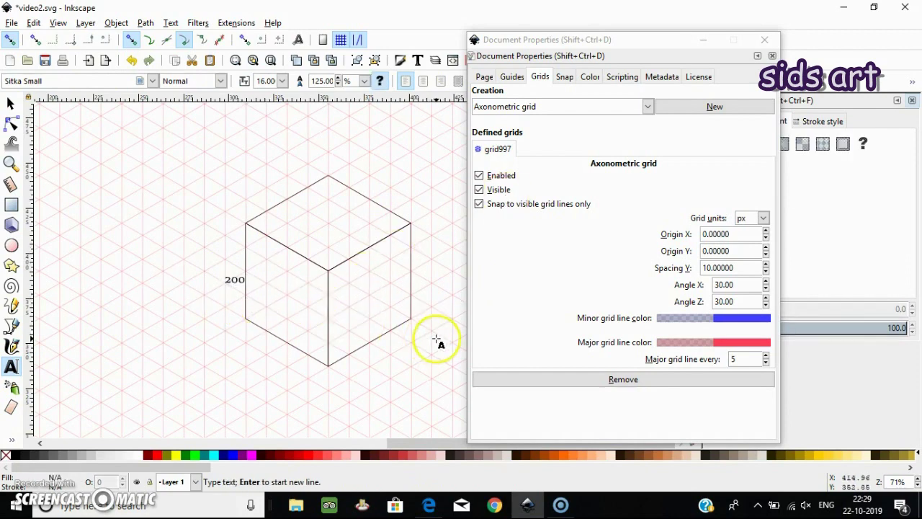
type("200")
left_click(391, 353)
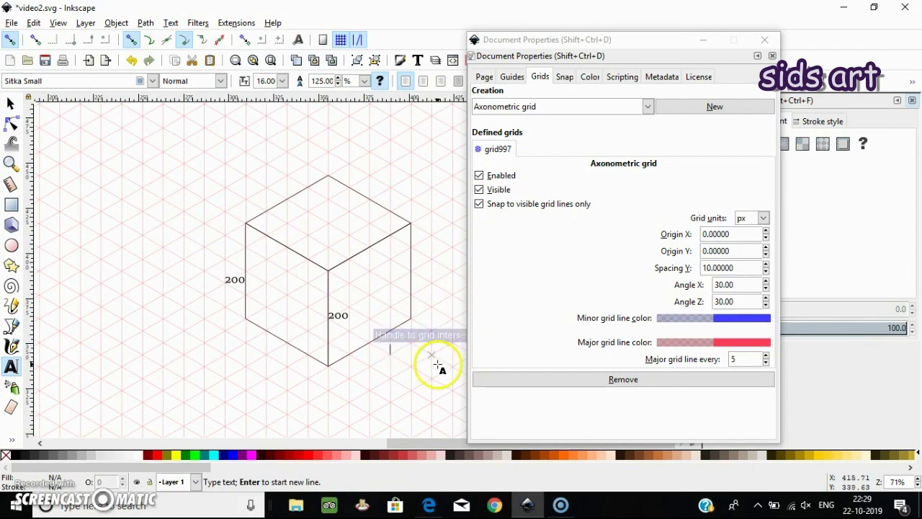
type("200")
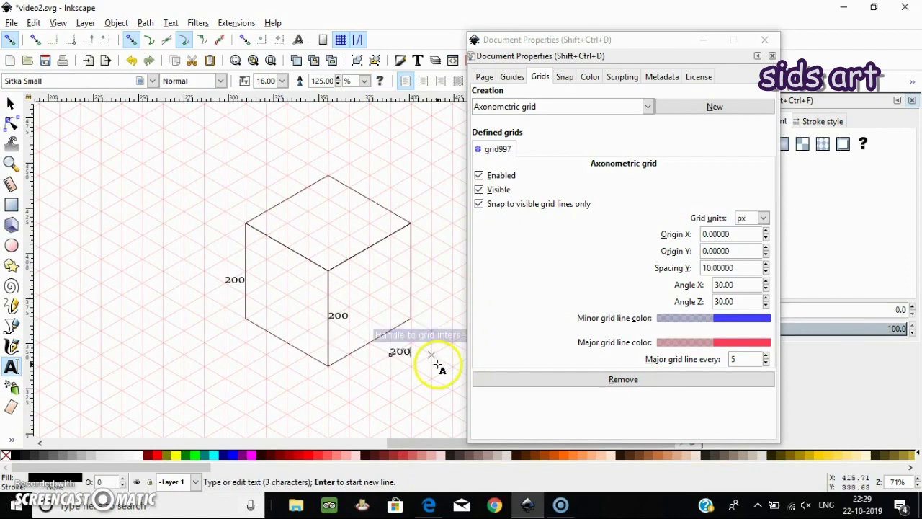
left_click(765, 39)
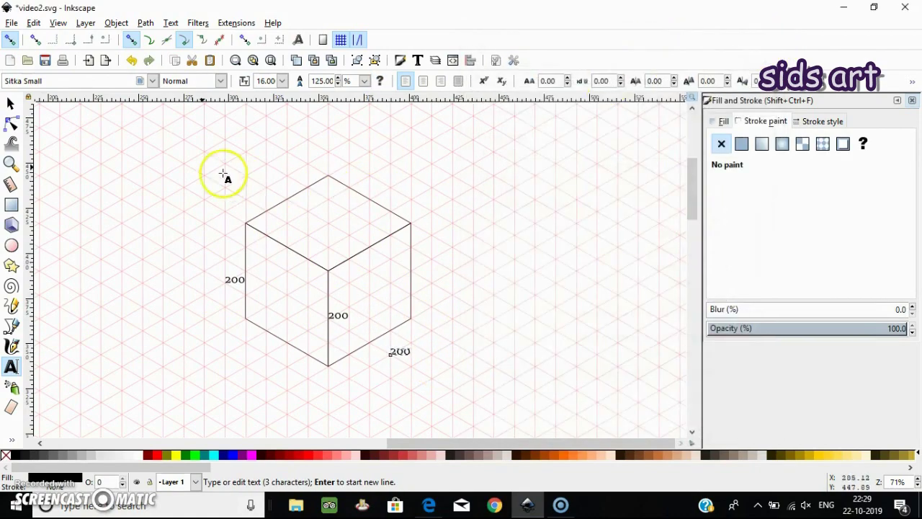
type("s")
Delete the left, centre and lower 200 labels from around the cube.
left_click(10, 103)
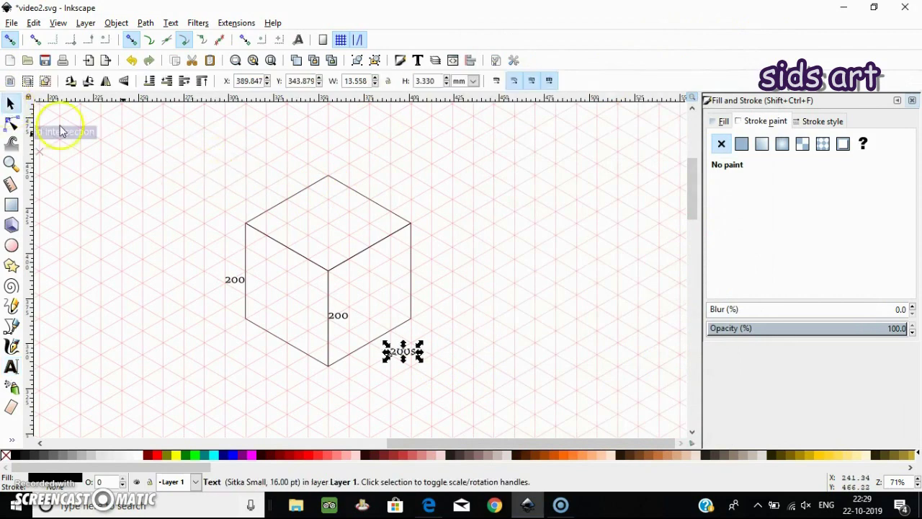
left_click(235, 281)
key("Delete")
left_click(338, 314)
key("Delete")
key("Delete")
left_click(412, 356)
key("Delete")
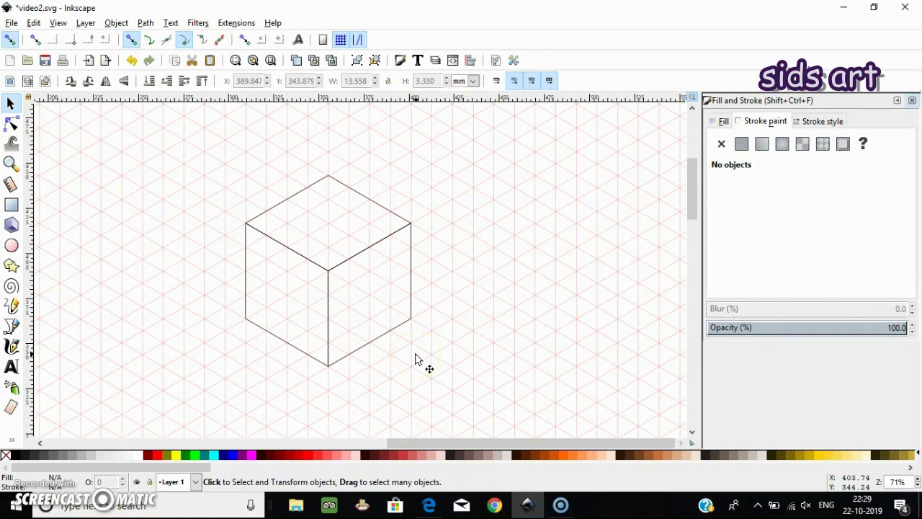
left_click(11, 346)
Letter the cube's top, left and right faces T, L and R in orange calligraphy strokes.
mouse_move(315, 214)
left_mouse_down()
mouse_move(349, 213)
mouse_move(328, 214)
mouse_move(328, 241)
left_mouse_up()
left_click_drag(280, 289, 296, 312)
mouse_move(366, 278)
left_mouse_down()
mouse_move(366, 312)
mouse_move(370, 281)
mouse_move(387, 308)
left_mouse_up()
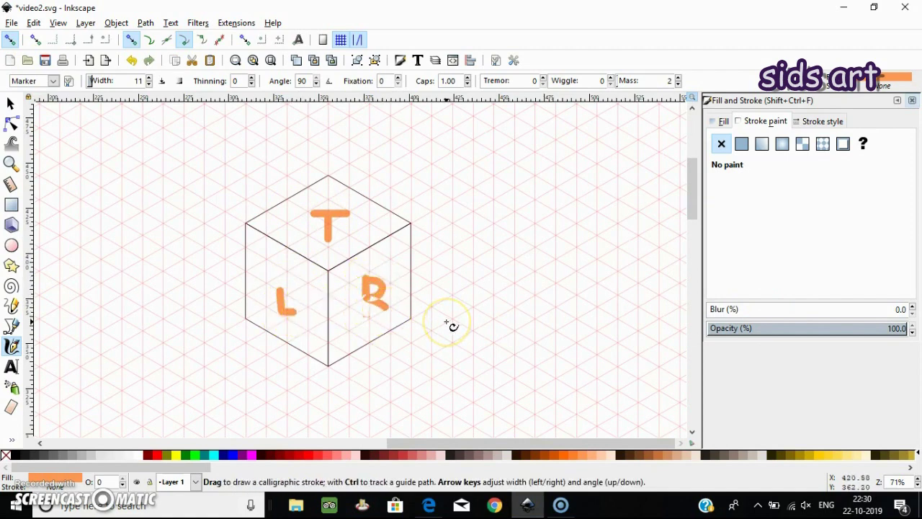
left_click(11, 103)
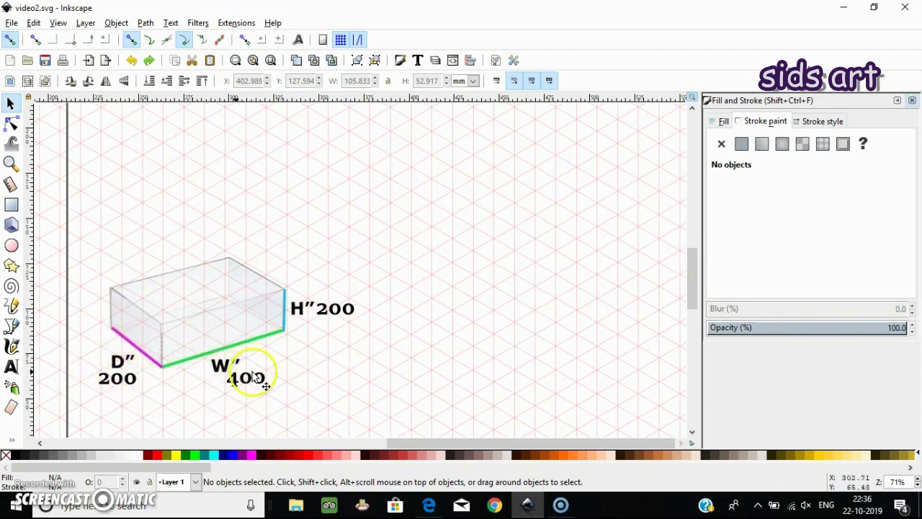
Draw the box's top face as a closed outline on the axonometric grid.
left_click(12, 326)
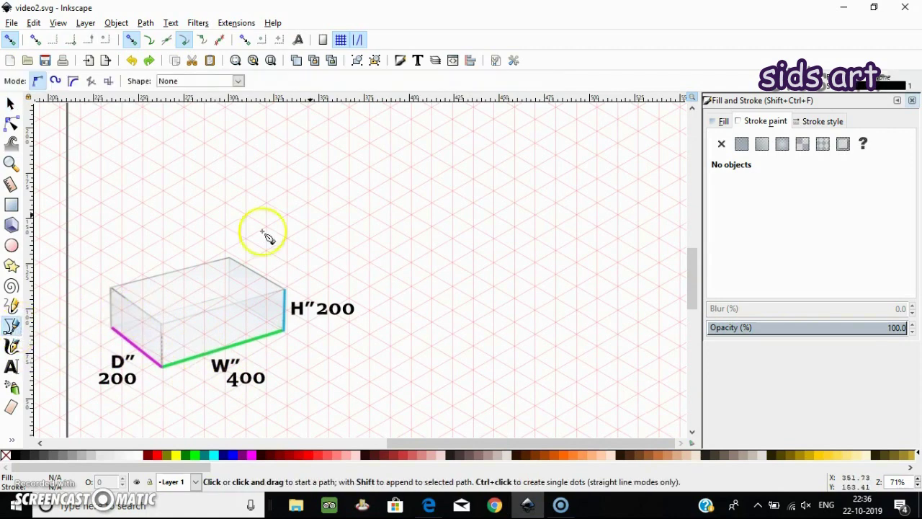
left_click(328, 215)
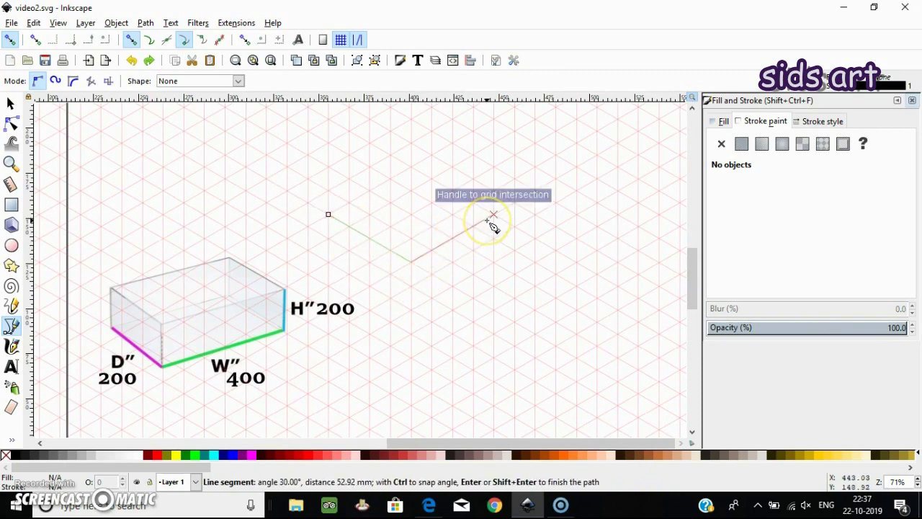
left_click(577, 167)
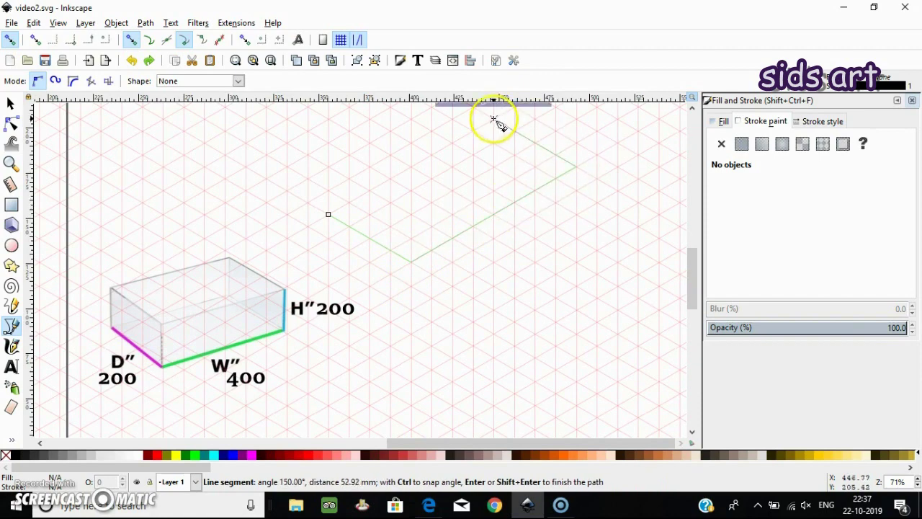
left_click(493, 119)
left_click(328, 214)
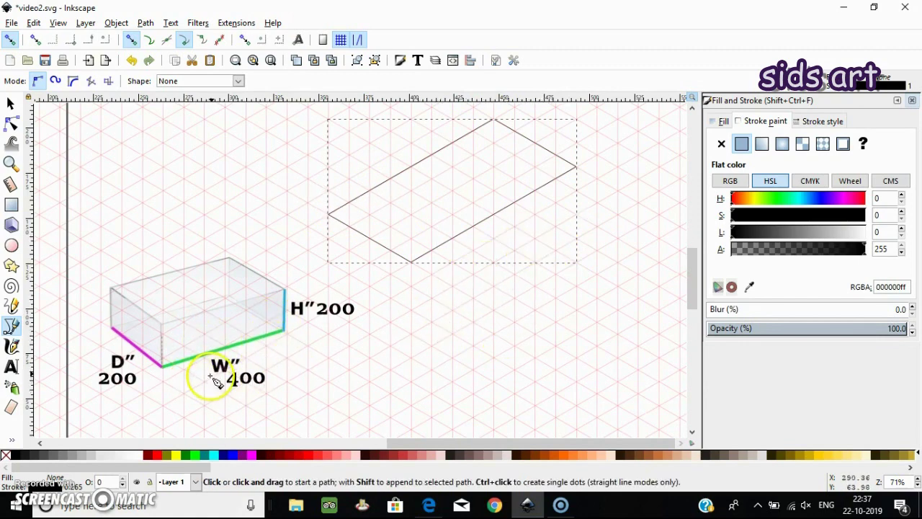
Draw the closed front face hanging from the top face's long front edge.
left_click(412, 262)
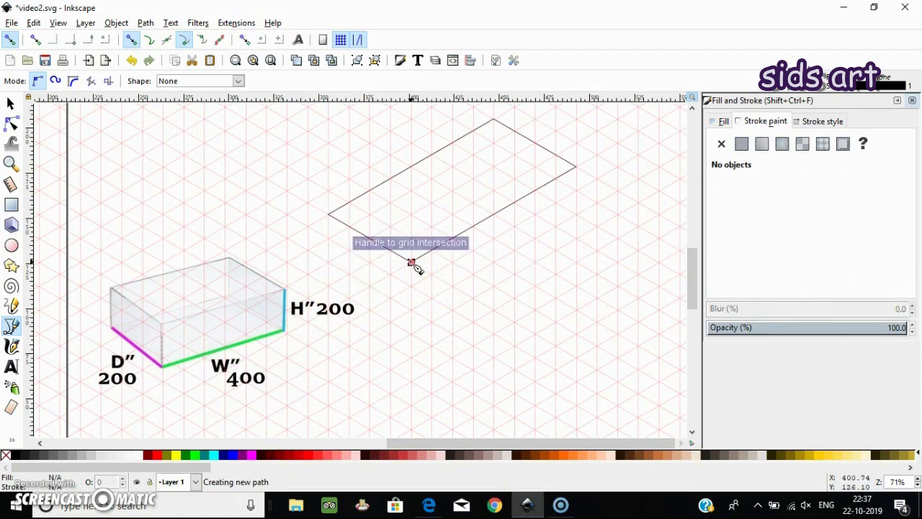
left_click(576, 167)
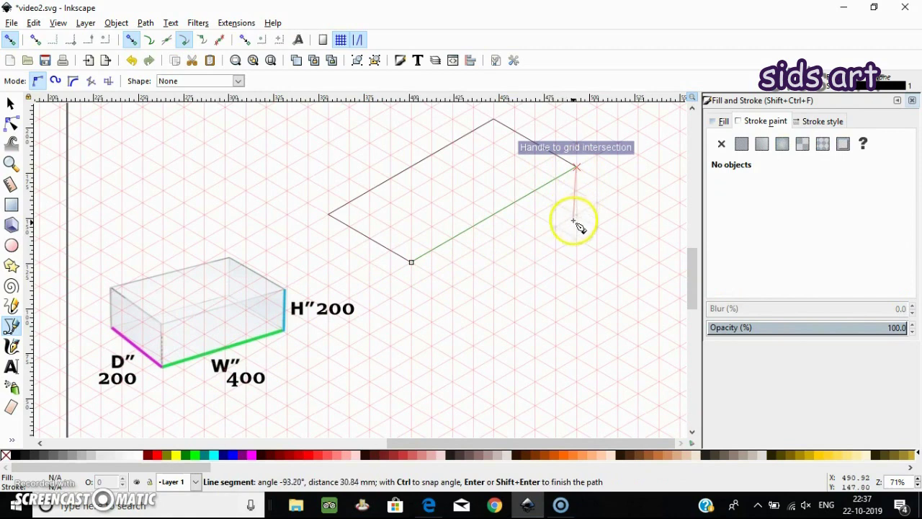
left_click(576, 262)
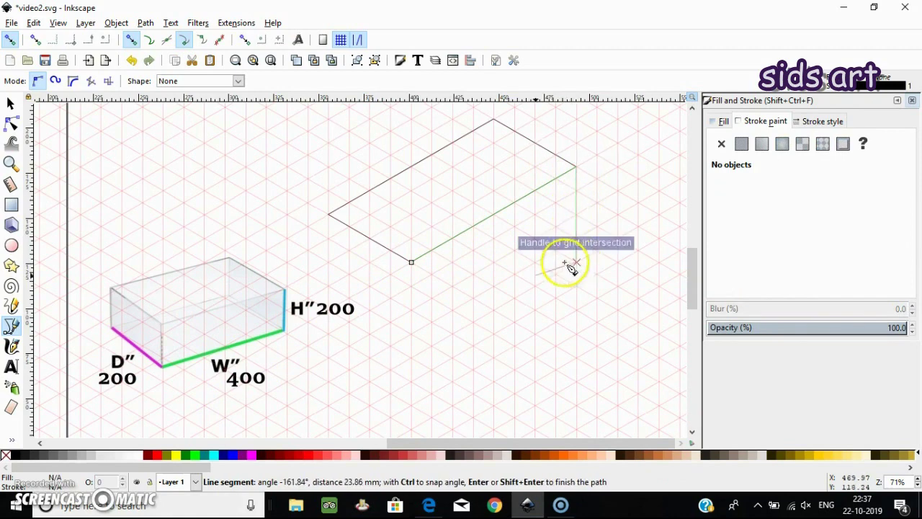
left_click(411, 357)
left_click(412, 262)
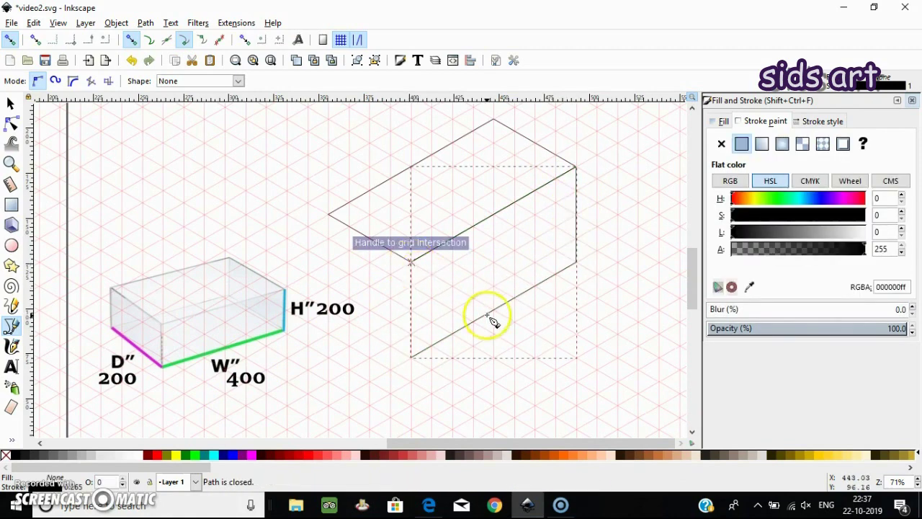
key("s")
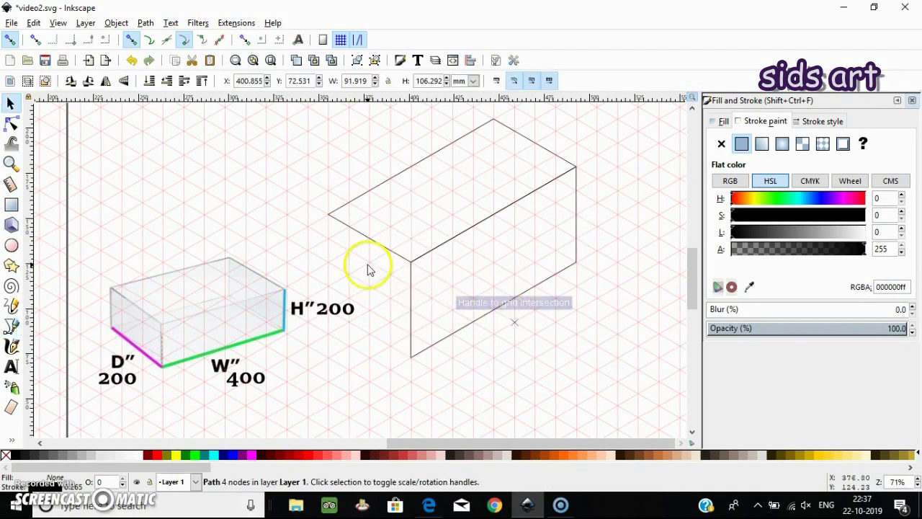
left_click(367, 269)
Draw the closed left side face from the top face's left corner down to the bottom.
left_click(10, 325)
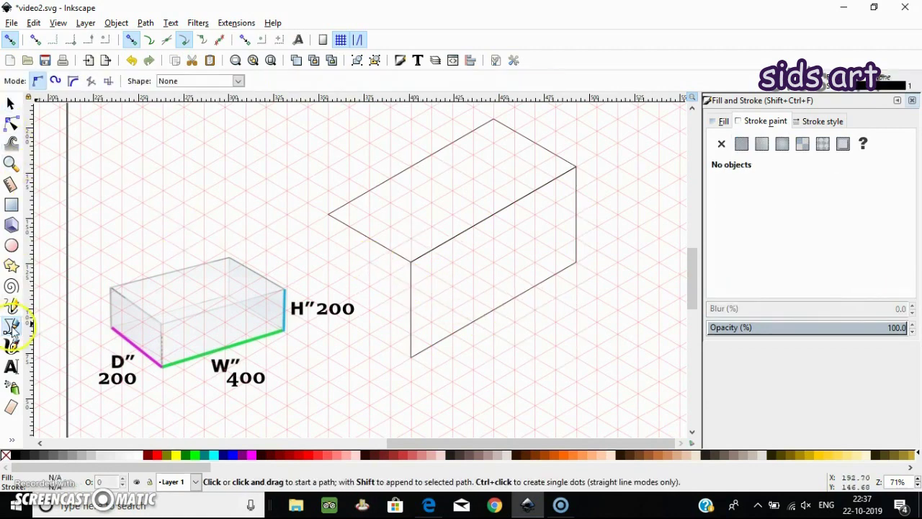
left_click(329, 215)
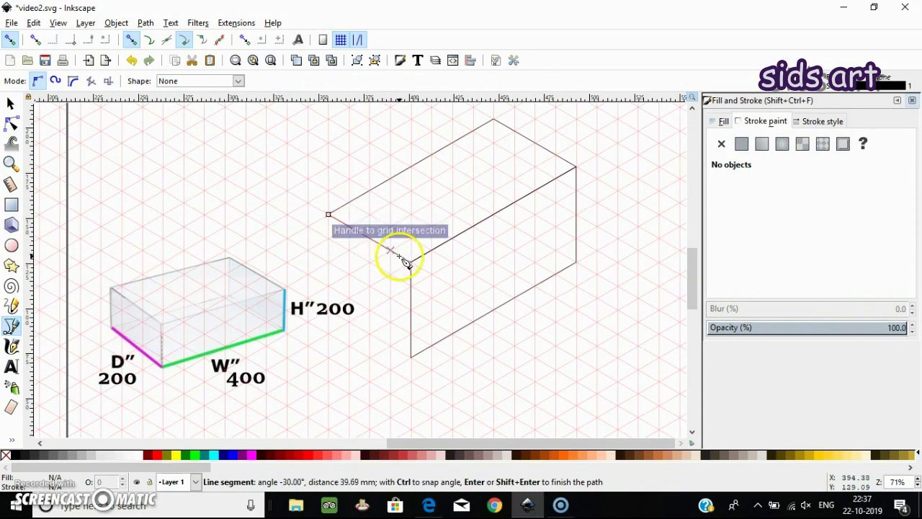
left_click(412, 261)
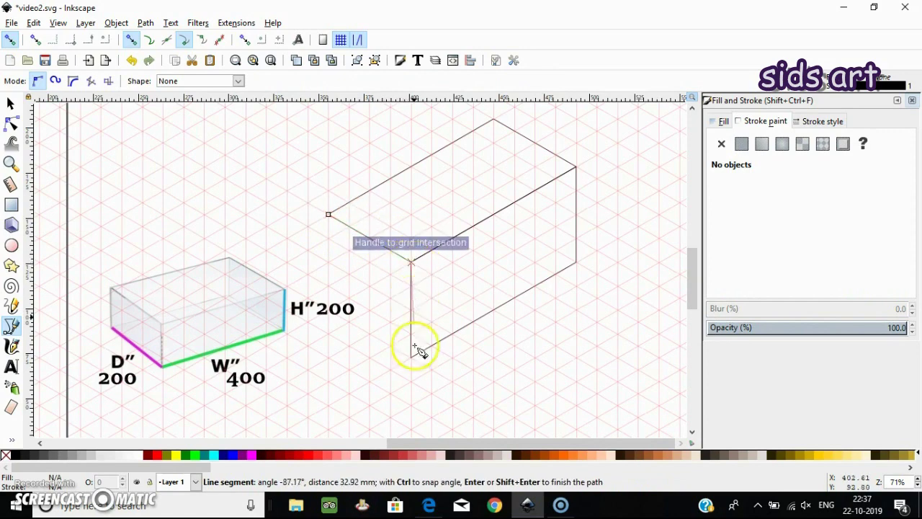
left_click(411, 355)
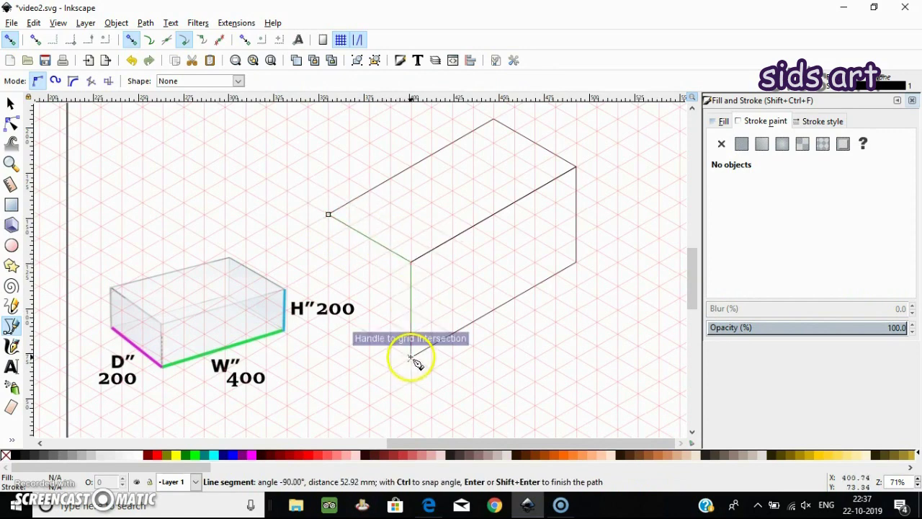
left_click(329, 310)
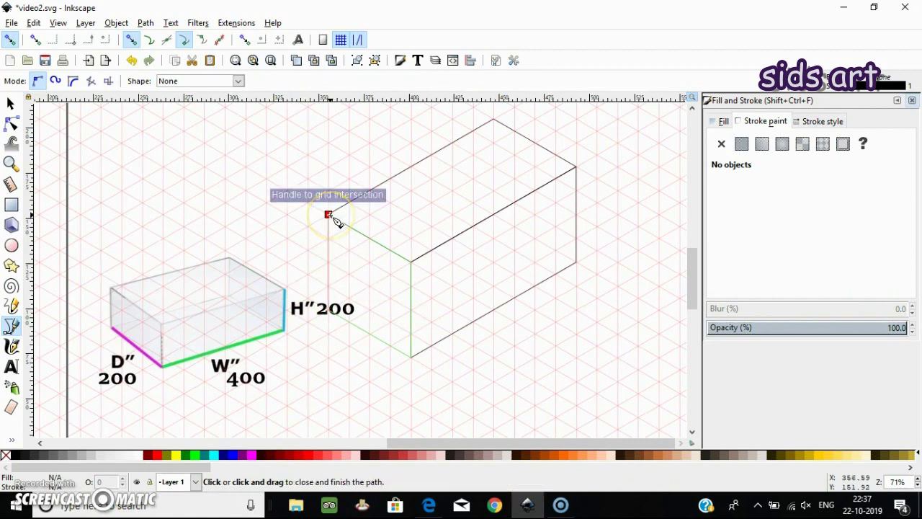
left_click(329, 214)
Select all three box faces and move them down-right onto grid intersections.
key("s")
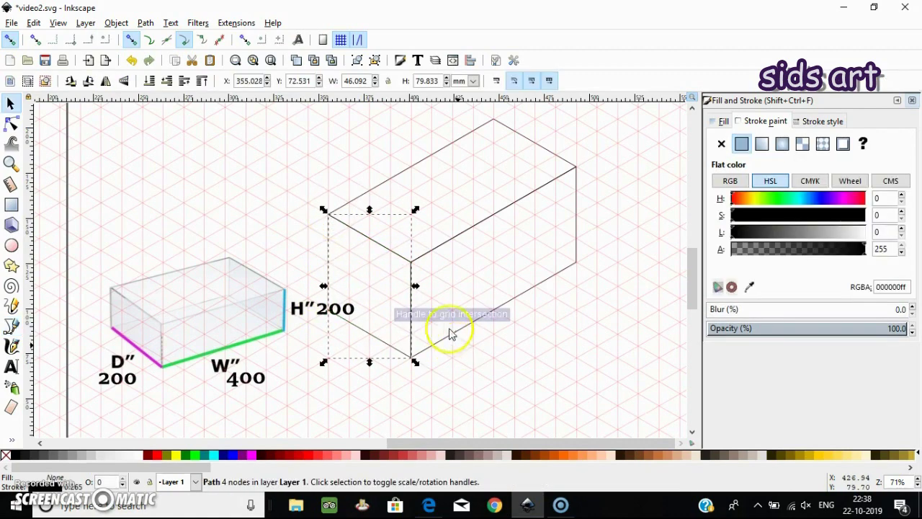
left_click(453, 247, "shift")
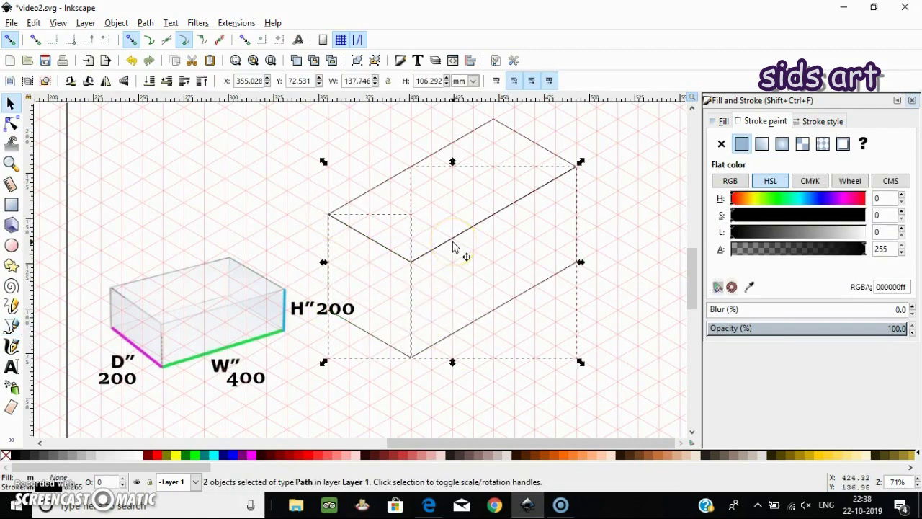
left_click(397, 175, "shift")
left_click_drag(396, 175, 461, 236)
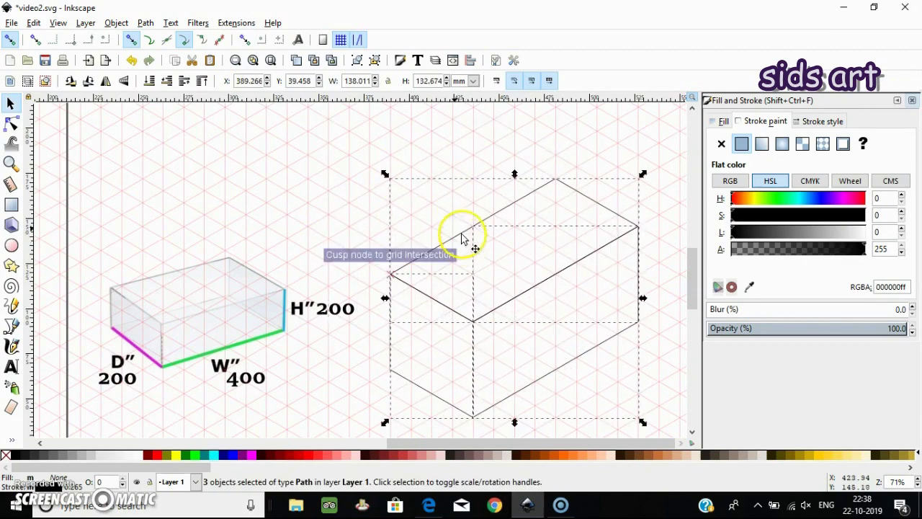
left_click(427, 225)
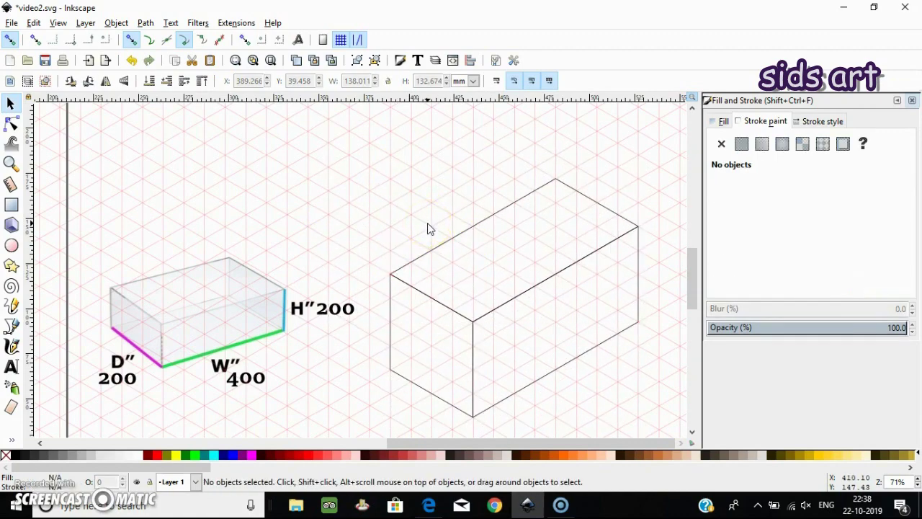
Rubber-band select the whole wireframe box, then deselect it on empty canvas.
left_click_drag(543, 311, 667, 440)
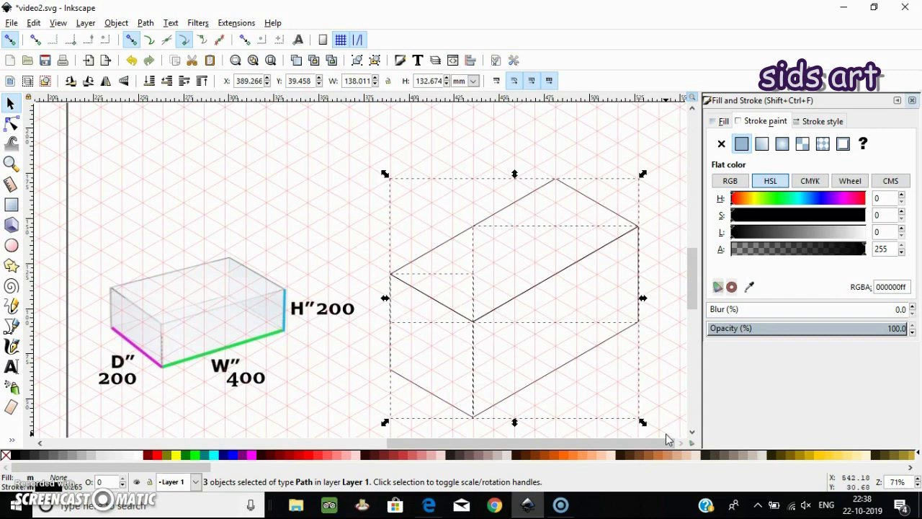
left_click(475, 395)
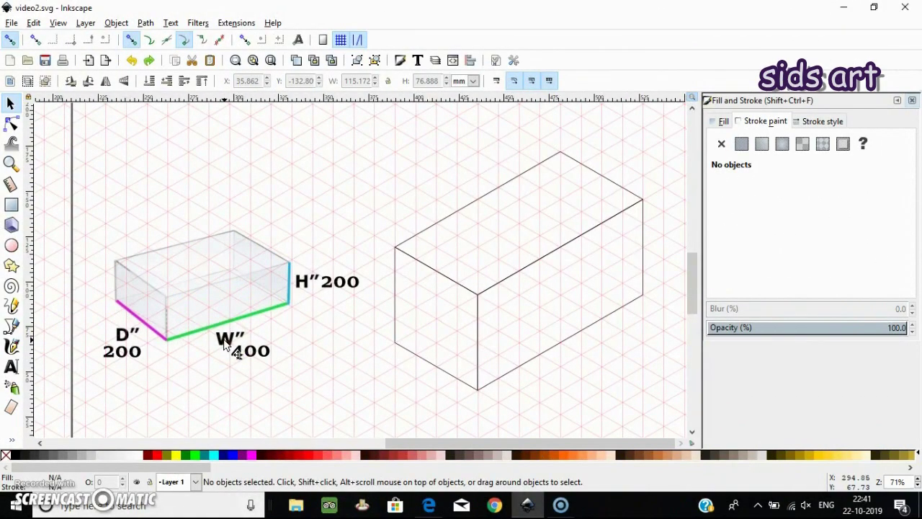
In Document Properties, remove and recreate the axonometric grid, then undo to restore grid997.
left_click(104, 303)
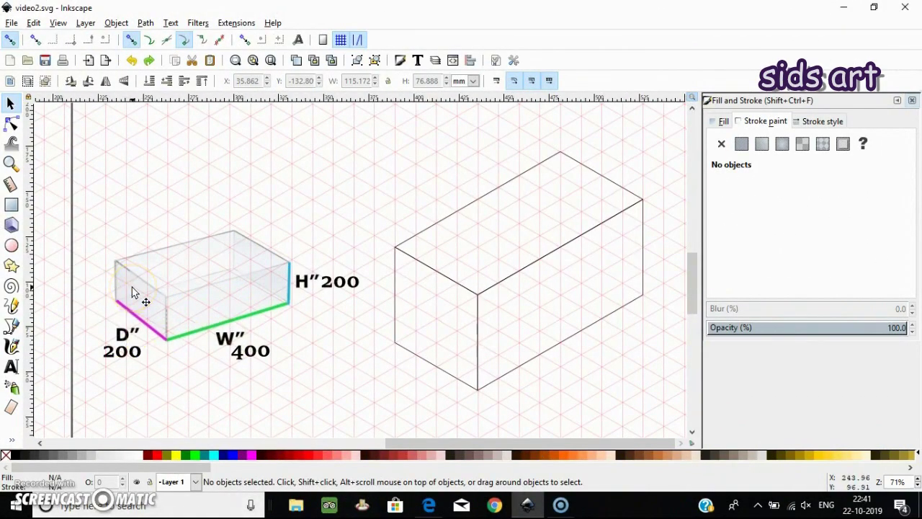
key("ctrl+shift+d")
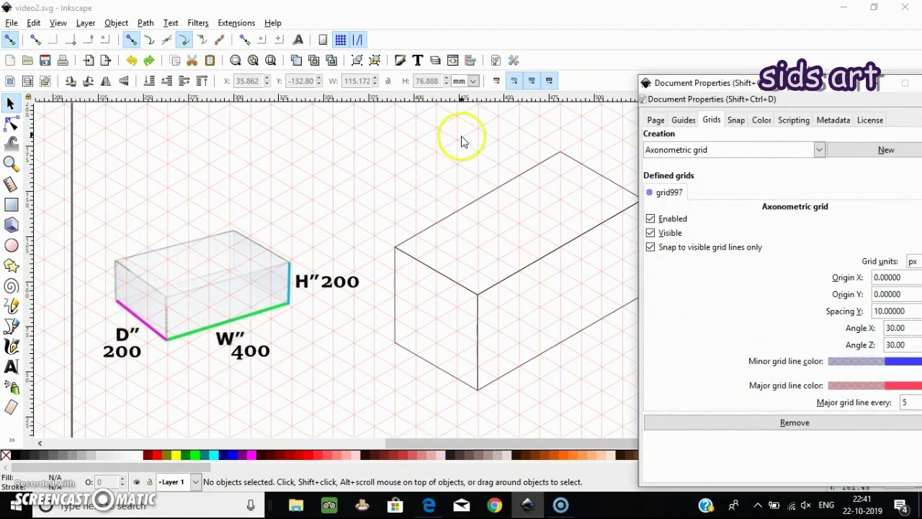
mouse_move(738, 69)
left_mouse_down()
mouse_move(739, 85)
mouse_move(411, 62)
left_mouse_up()
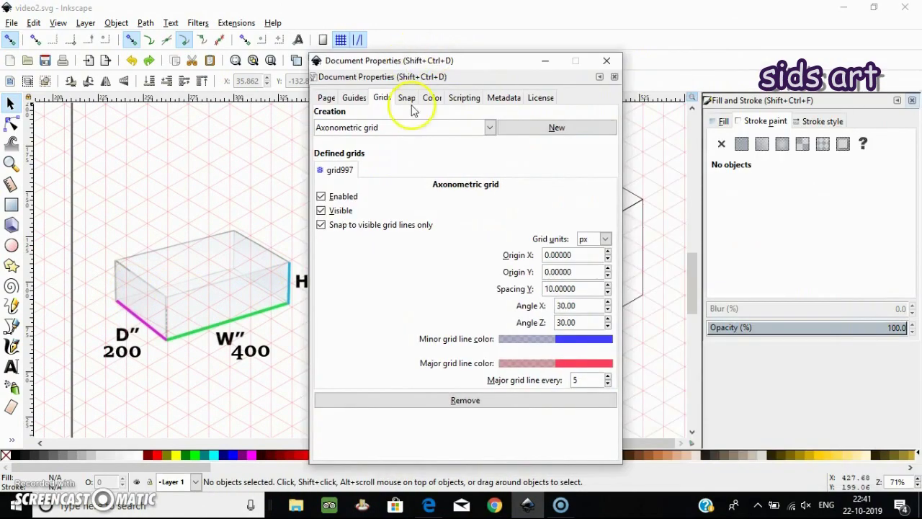
left_click(475, 407)
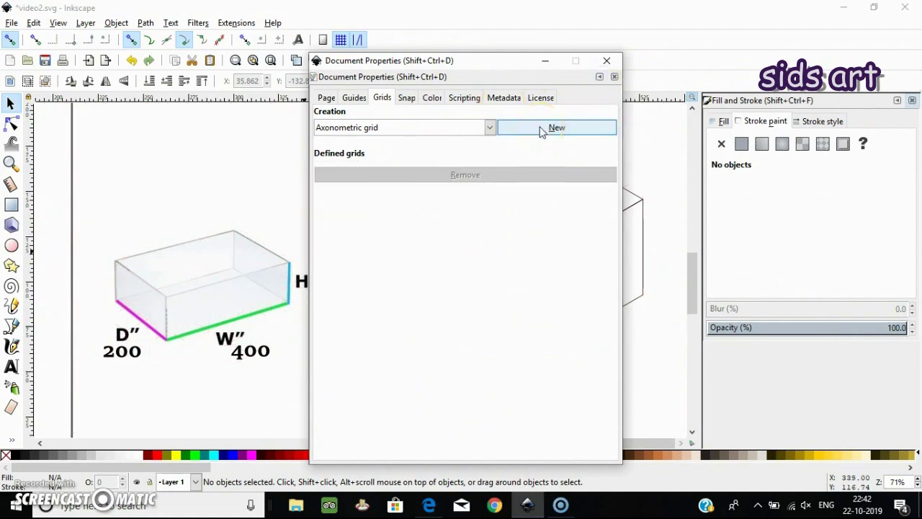
left_click(541, 129)
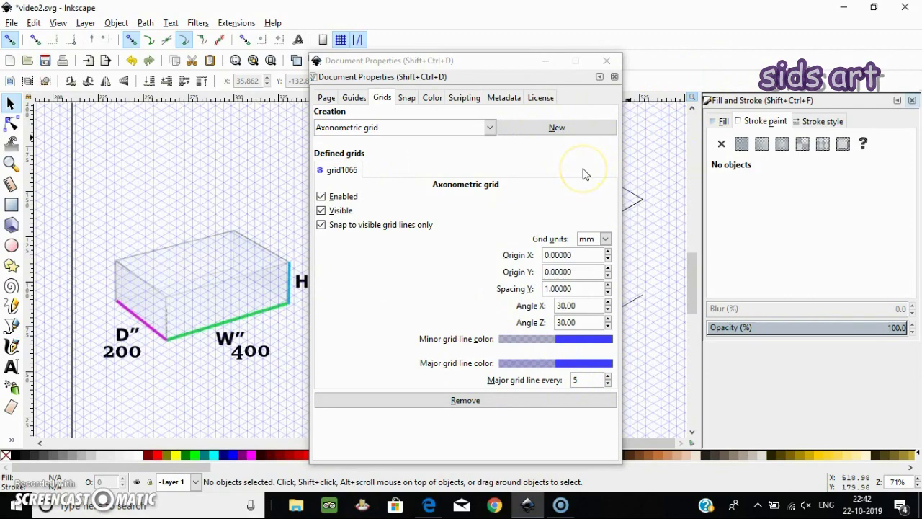
key("ctrl")
key("ctrl+z")
key("ctrl+z")
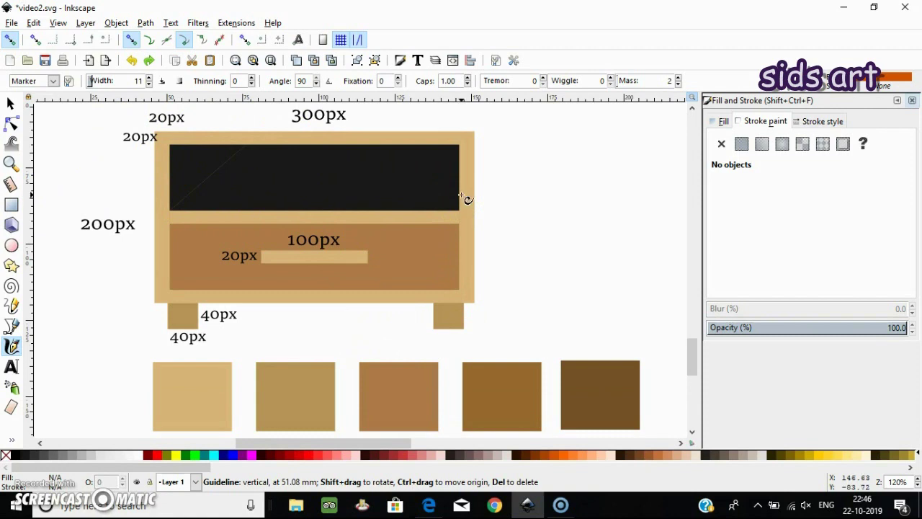
Close the grid settings and scroll up to the flat cabinet drawing with pixel dimensions.
left_click(512, 216)
scroll(458, 228, "up", 2)
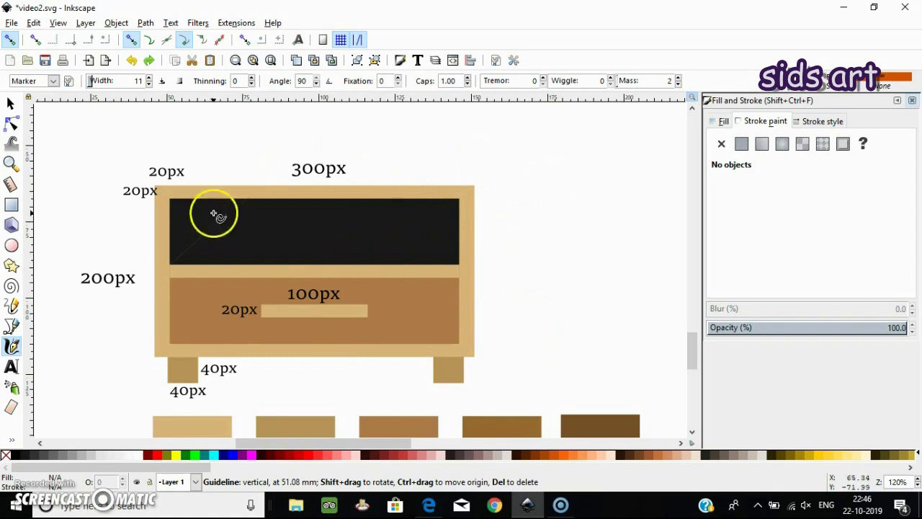
Draw an orange leftward arrow above the cabinet, a vertical line at its right, and underline the handle.
mouse_move(151, 139)
left_mouse_down()
mouse_move(467, 149)
mouse_move(439, 132)
left_mouse_up()
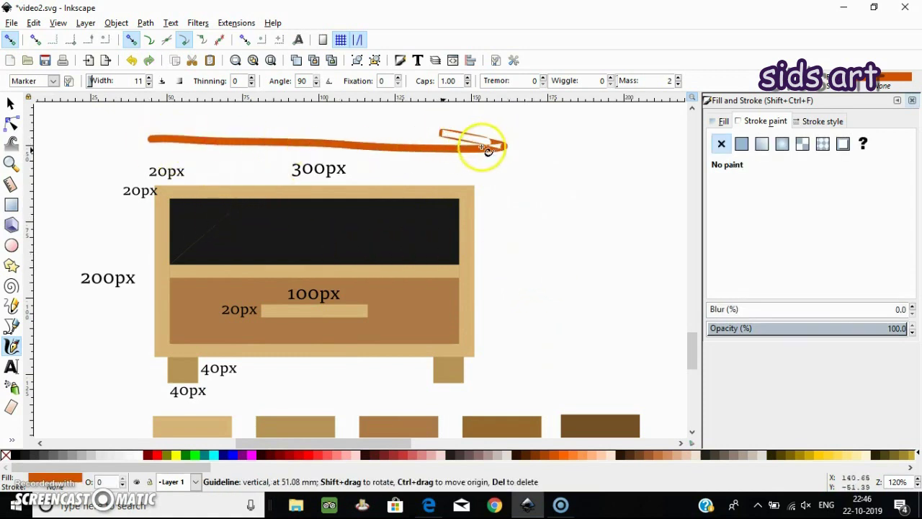
left_click_drag(159, 129, 184, 147)
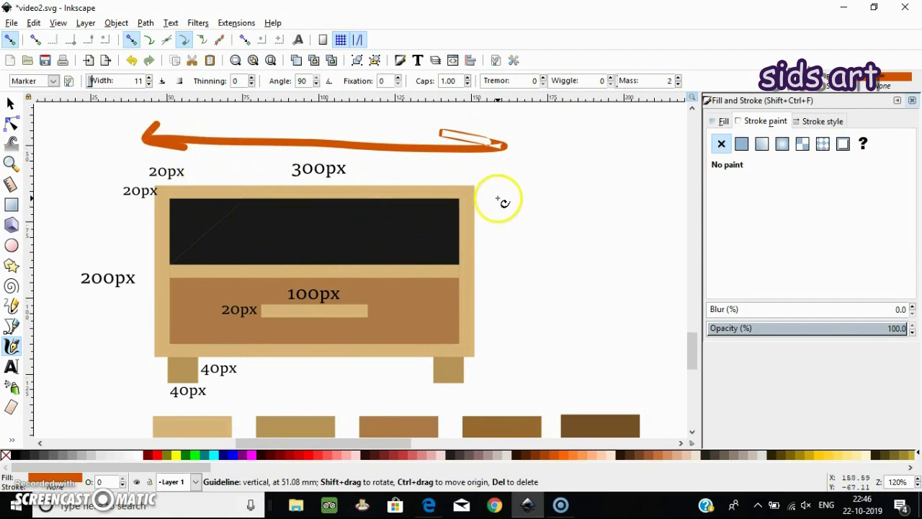
left_click_drag(497, 198, 513, 347)
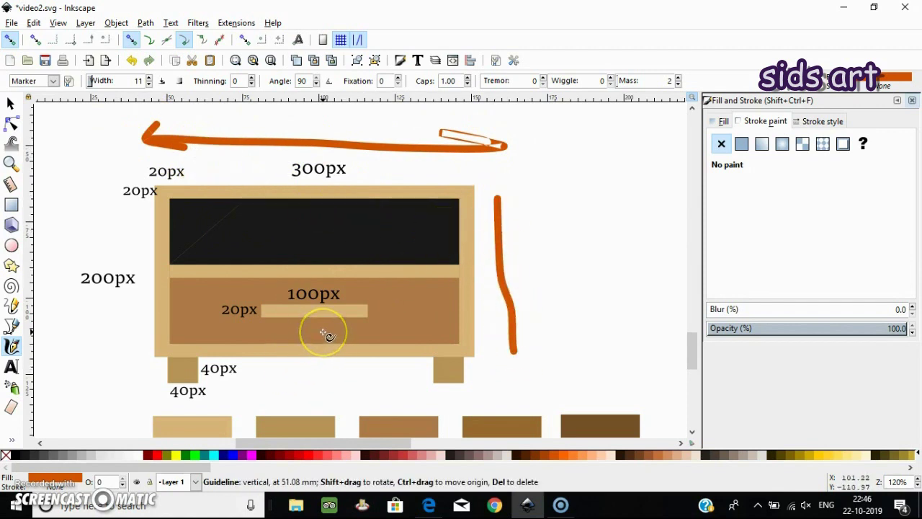
mouse_move(260, 329)
left_mouse_down()
mouse_move(344, 331)
mouse_move(377, 325)
mouse_move(381, 309)
mouse_move(383, 317)
left_mouse_up()
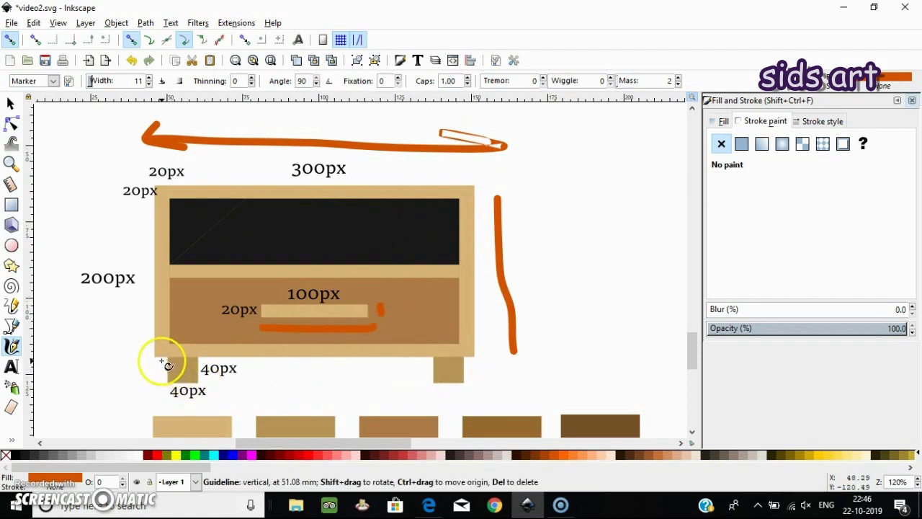
Add short orange ticks on the leg, top corners, drawer sides and drawer bottom, then deselect.
mouse_move(160, 358)
left_mouse_down()
mouse_move(160, 382)
mouse_move(205, 362)
left_mouse_up()
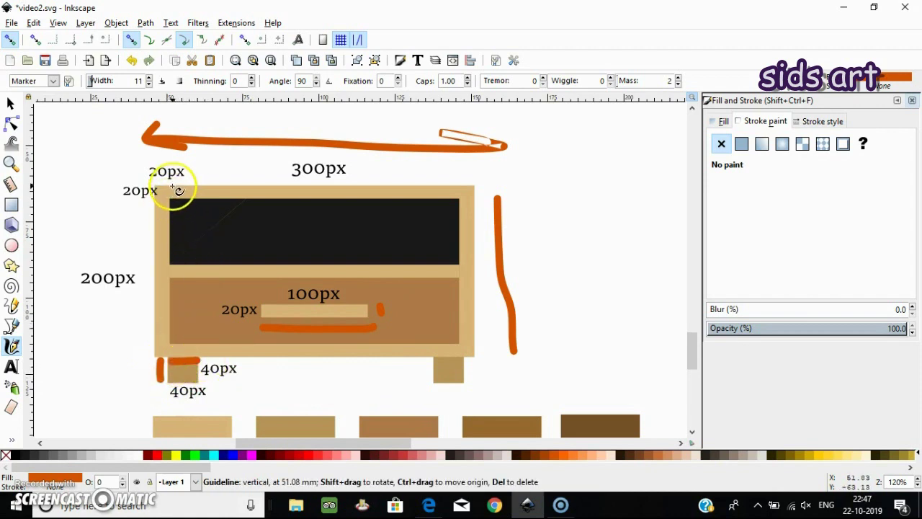
left_click_drag(173, 185, 174, 196)
left_click_drag(441, 185, 441, 196)
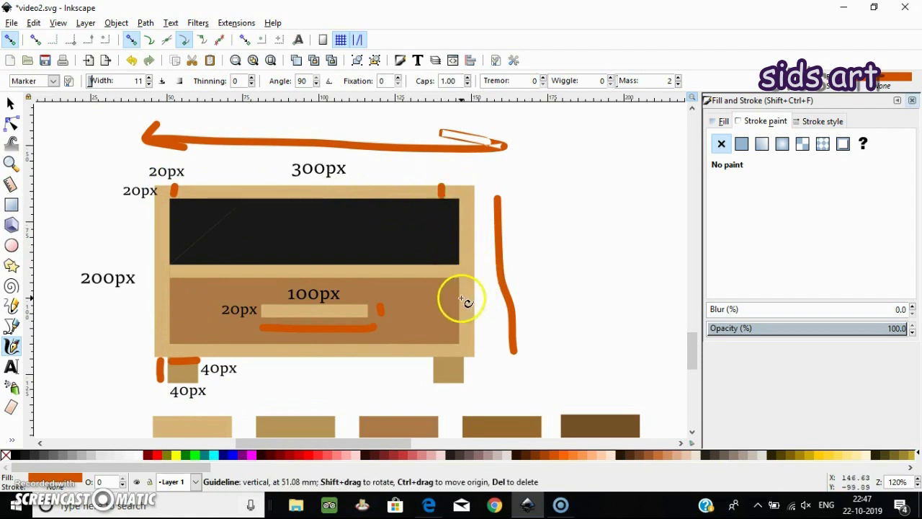
left_click_drag(461, 297, 471, 298)
left_click_drag(158, 299, 184, 301)
left_click_drag(324, 340, 325, 350)
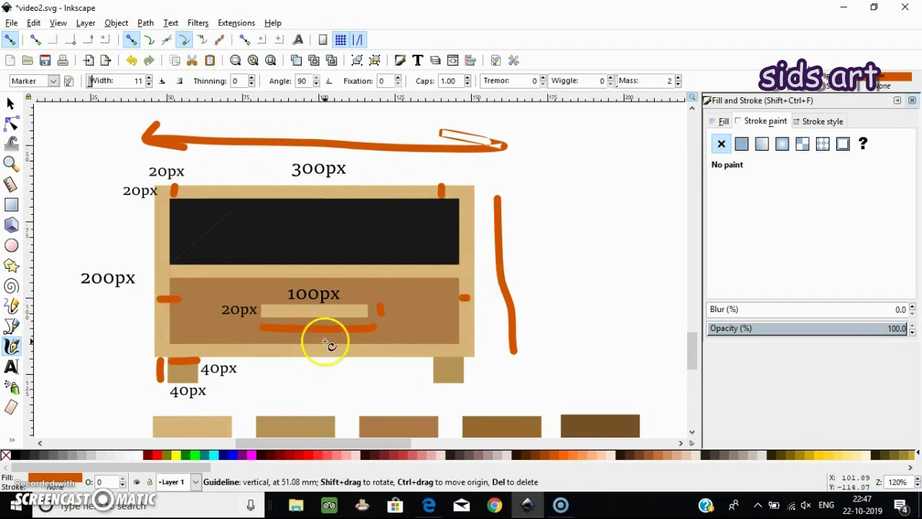
scroll(625, 332, "down", 1)
scroll(625, 332, "down", 1)
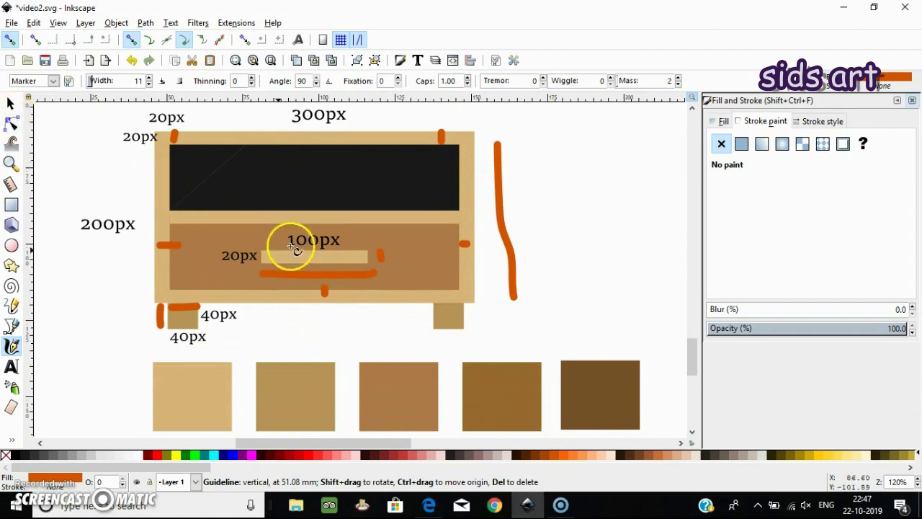
key("s")
key("Escape")
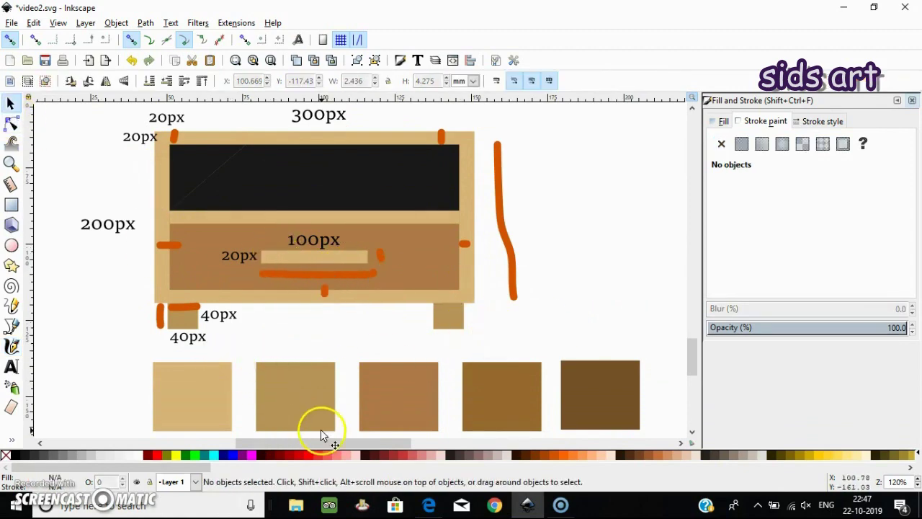
Scroll right to the 3D isometric cabinet preview and zoom out to 84%.
left_click_drag(326, 442, 344, 444)
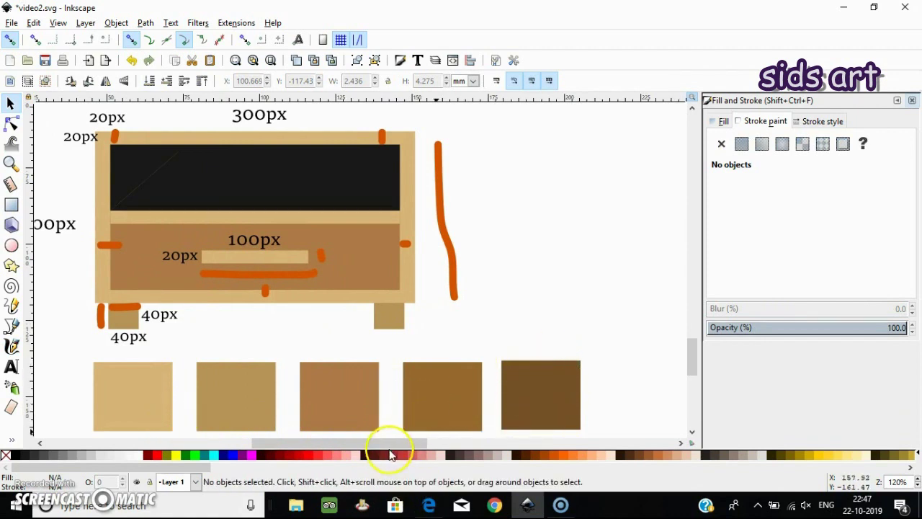
left_click_drag(345, 444, 548, 444)
key("minus")
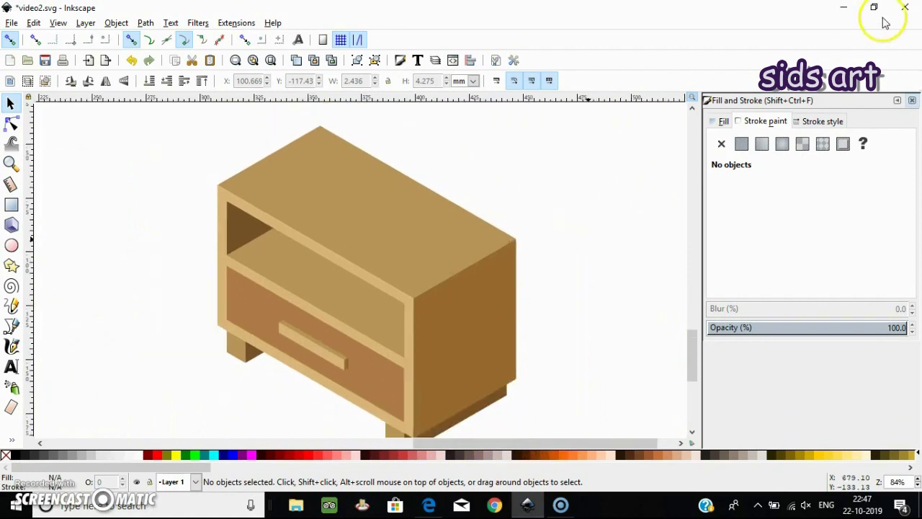
scroll(550, 231, "down", 1)
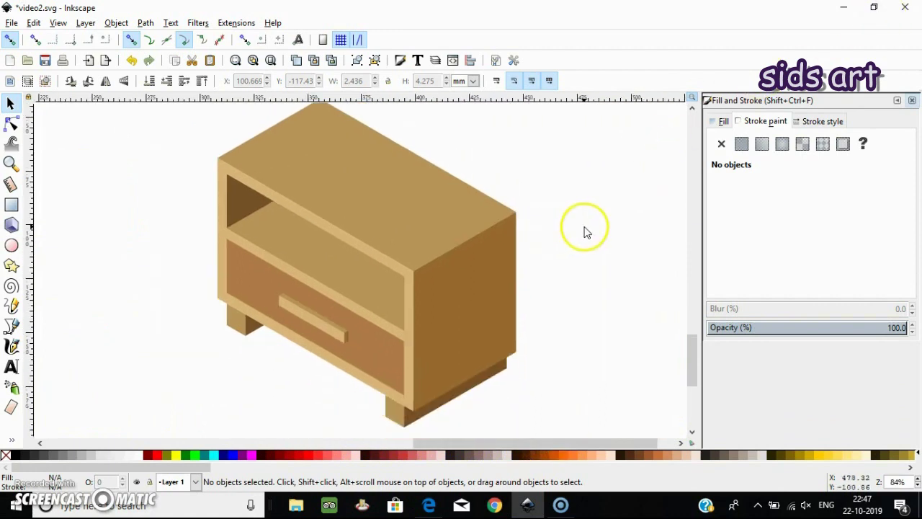